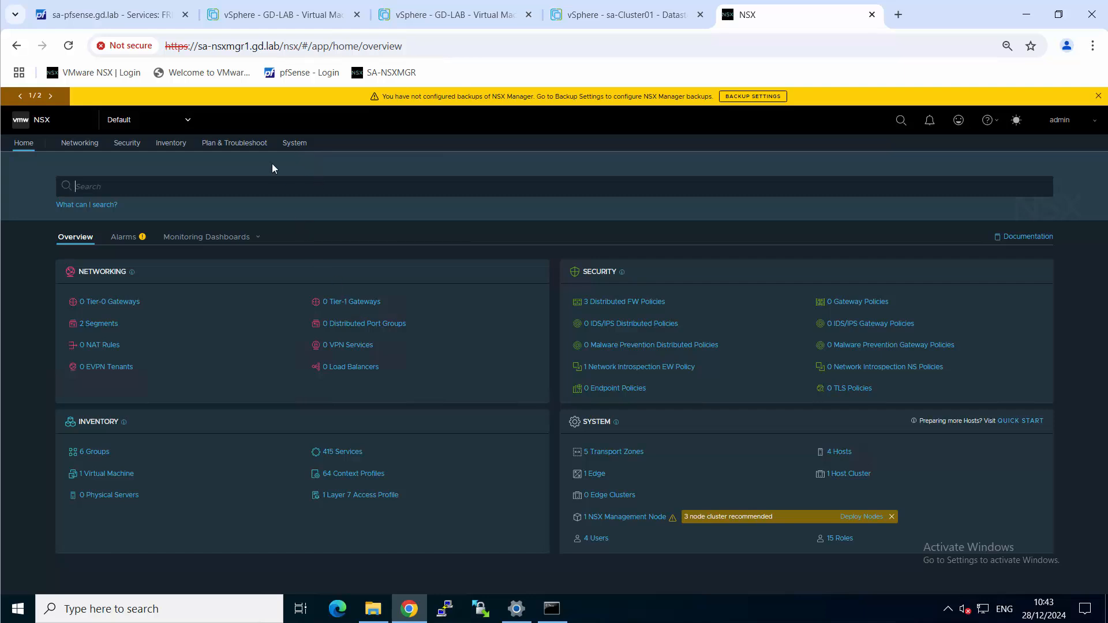
Open the fabric's edge transport nodes in the system settings and start adding a new edge node
{"action": "left_click", "coordinate": [295, 144]}
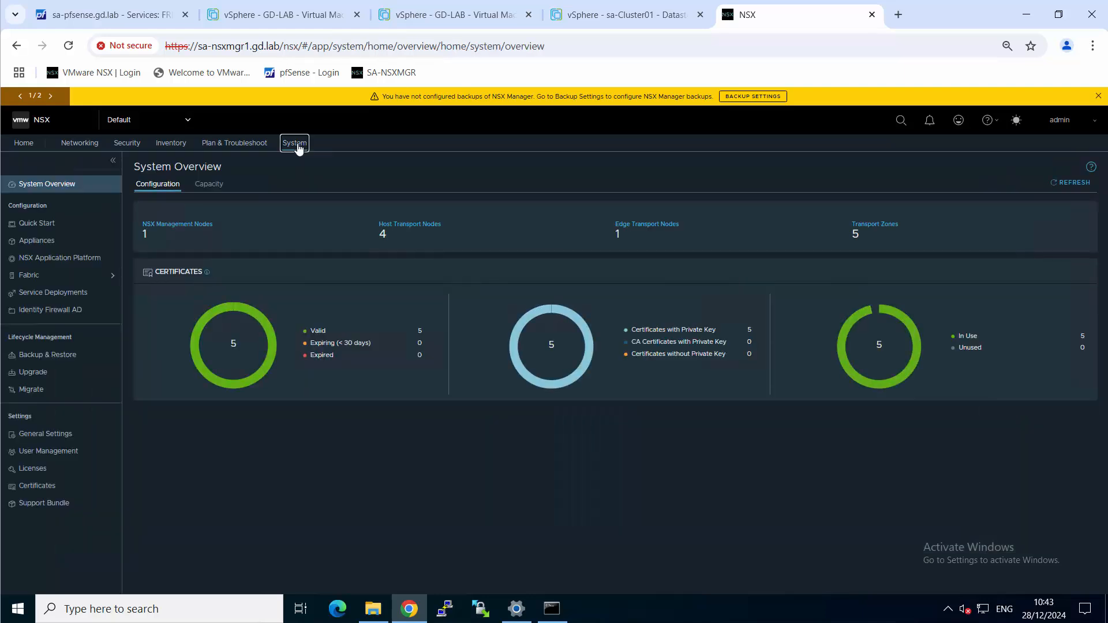
{"action": "left_click", "coordinate": [39, 280]}
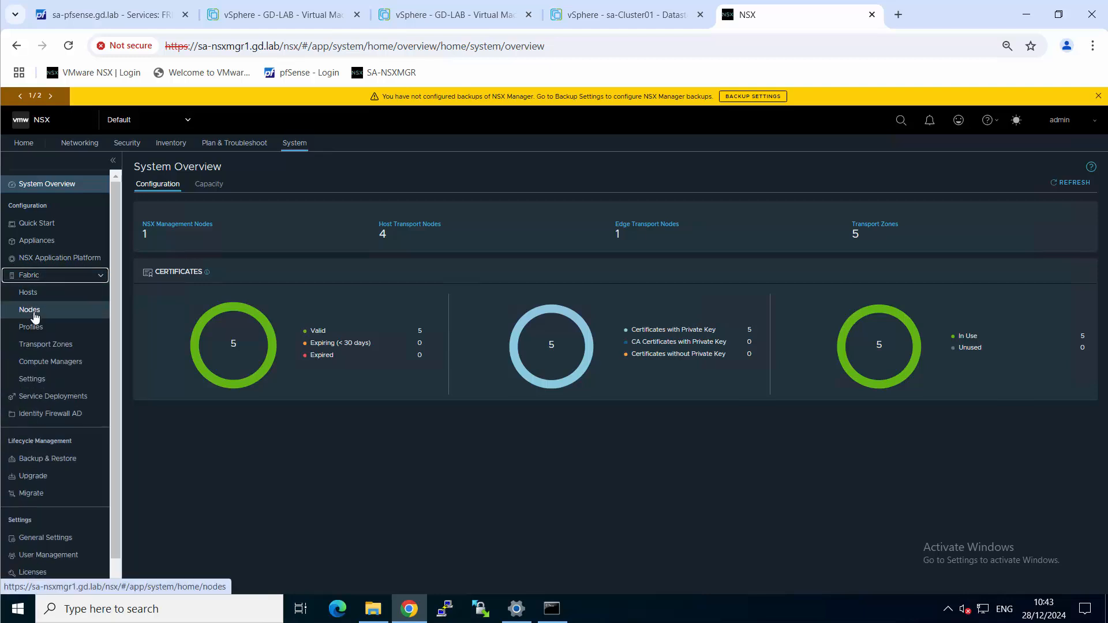
{"action": "left_click", "coordinate": [33, 312]}
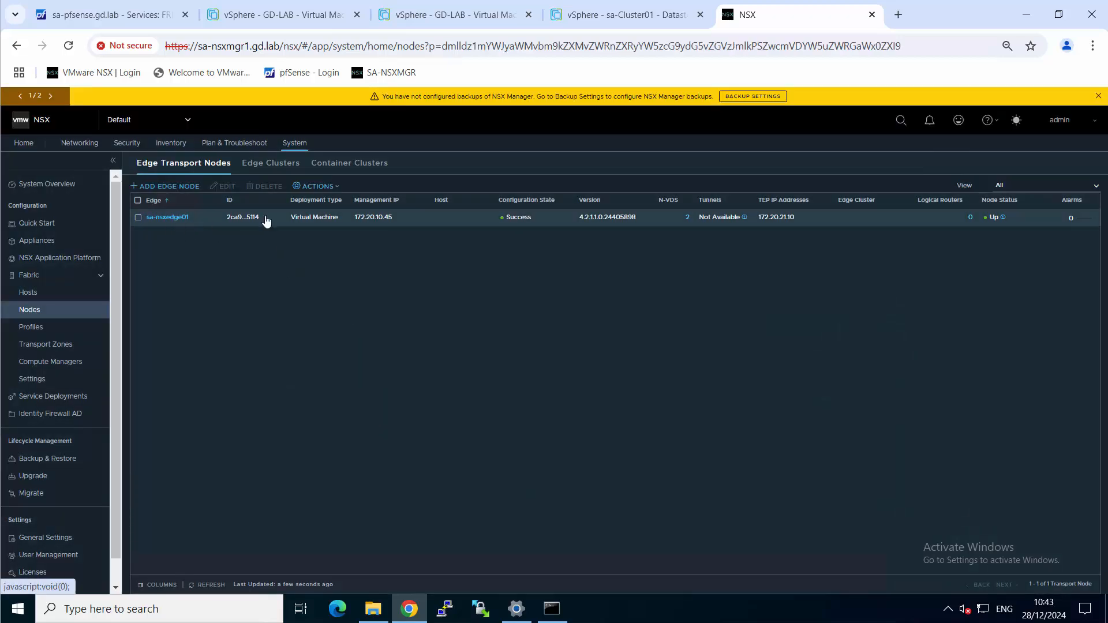
{"action": "left_click", "coordinate": [176, 186]}
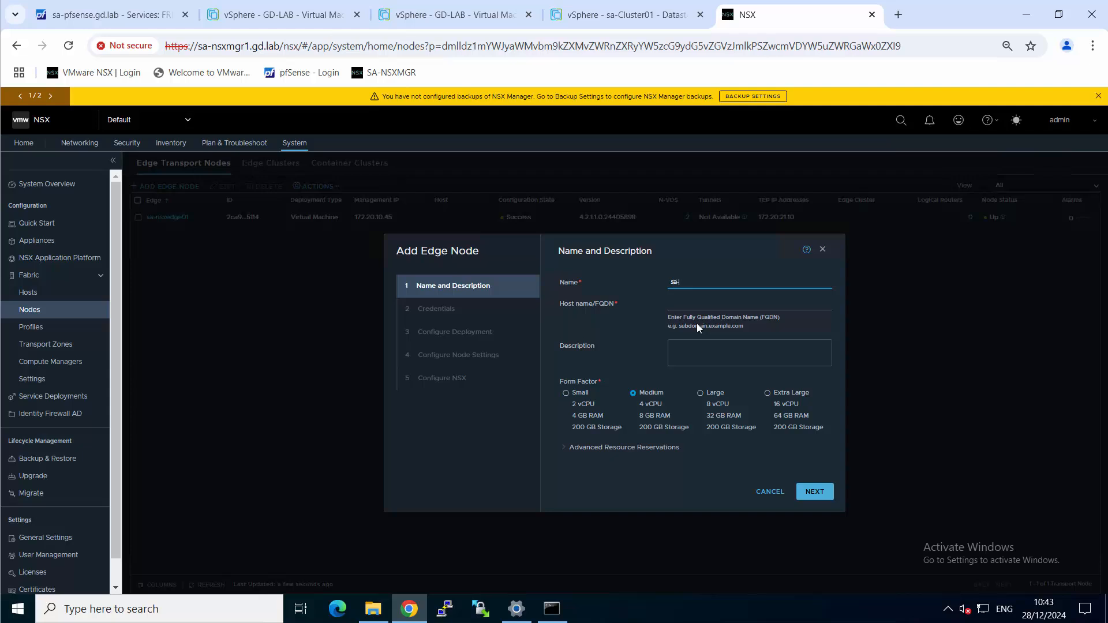
Name the edge node sa-nsxedge02 and set its host name to sa-nsxedge02.gd.lab
{"action": "type", "text": "sa-nsxedge02"}
{"action": "key", "text": "ctrl+a"}
{"action": "key", "text": "Tab"}
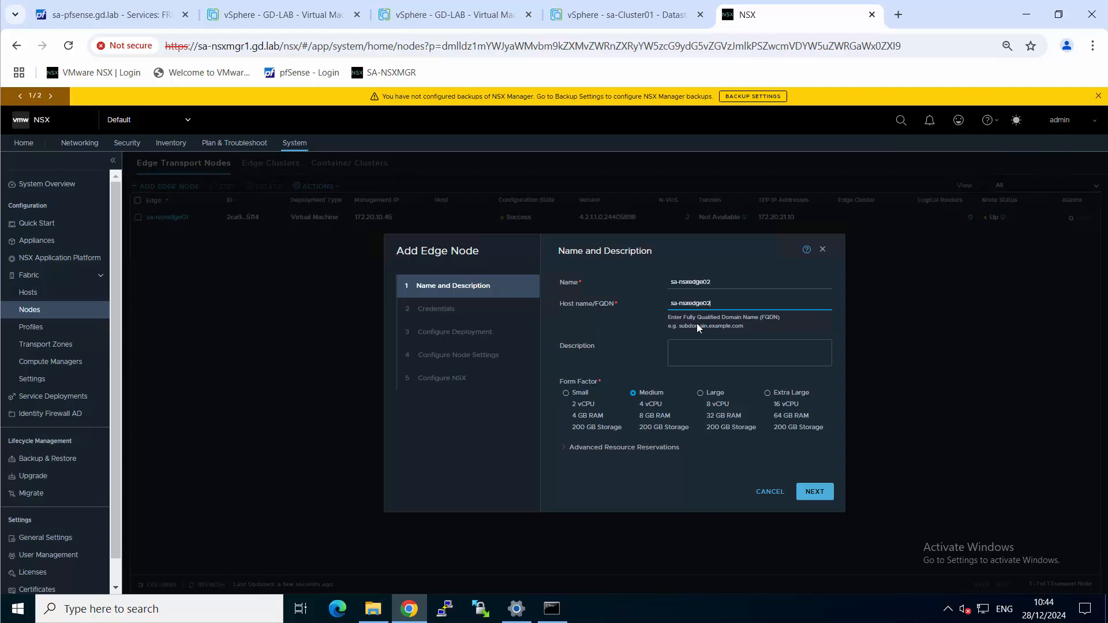
{"action": "type", "text": ".gd.lab"}
Set the edge node's memory reservation to 0% in the advanced resource reservations and continue to the credentials
{"action": "left_click", "coordinate": [559, 450]}
{"action": "scroll", "coordinate": [635, 406], "scroll_direction": "down", "scroll_amount": 1}
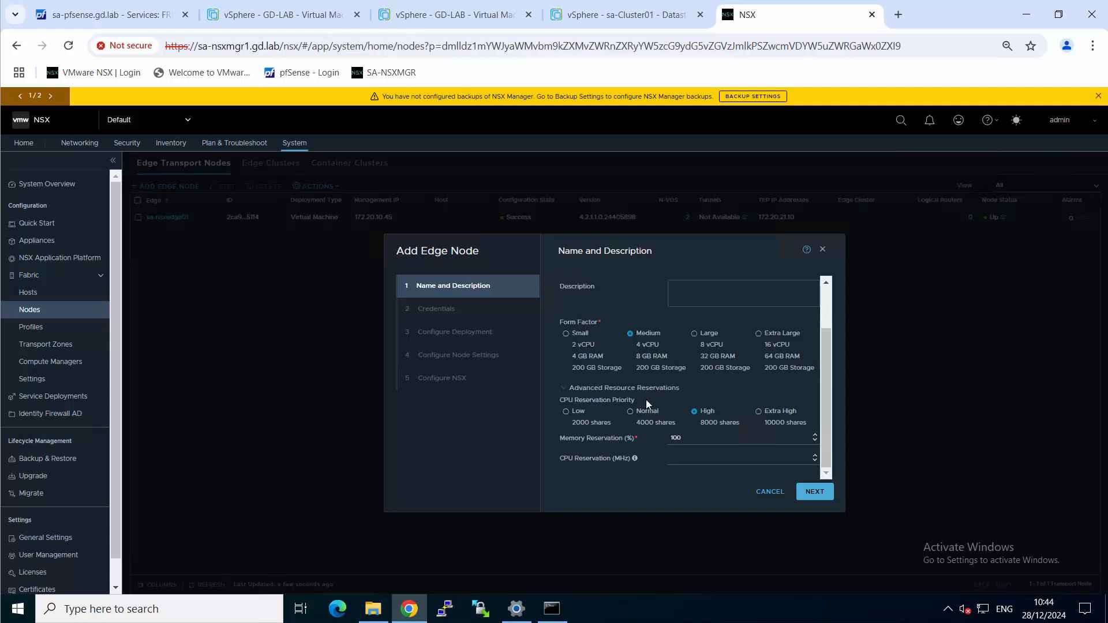
{"action": "double_click", "coordinate": [679, 443]}
{"action": "type", "text": "0"}
{"action": "left_click", "coordinate": [601, 478]}
{"action": "left_click", "coordinate": [681, 437]}
{"action": "scroll", "coordinate": [829, 380], "scroll_direction": "up", "scroll_amount": 1}
{"action": "left_click", "coordinate": [823, 491]}
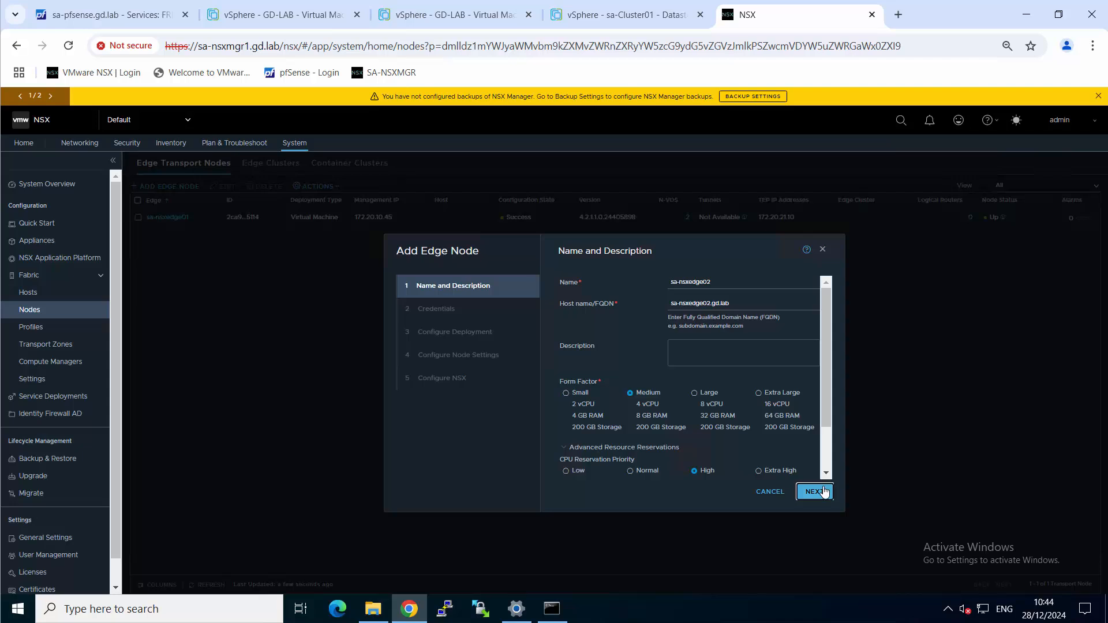
Enter and confirm the CLI password for the edge node and allow SSH login
{"action": "left_click", "coordinate": [731, 343]}
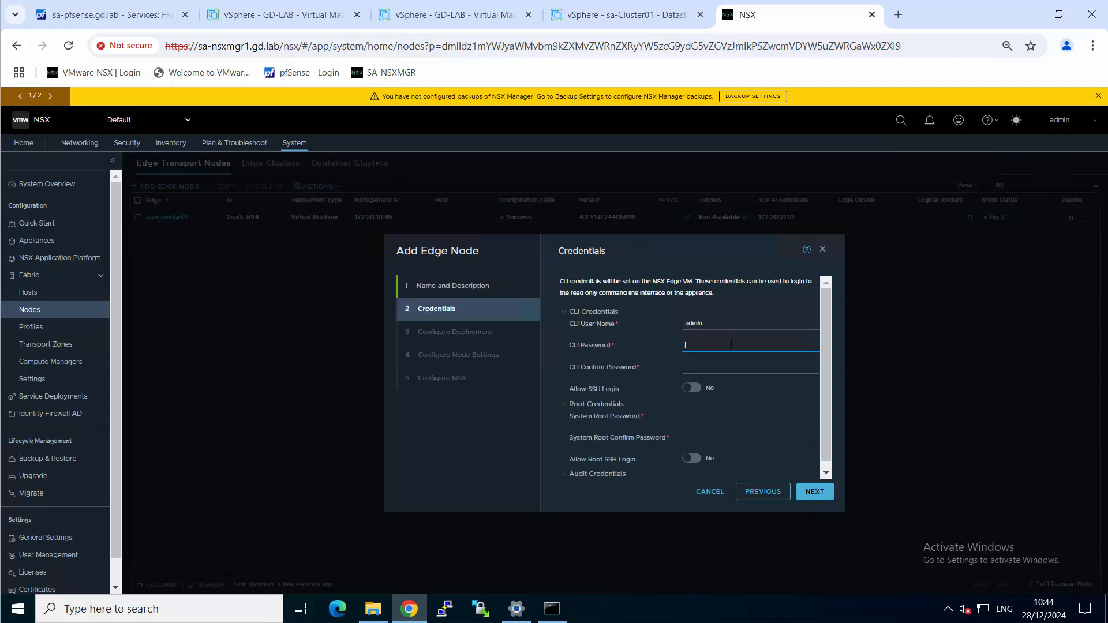
{"action": "type", "text": "Vwar"}
{"action": "key", "text": "Tab"}
{"action": "type", "text": "V!"}
{"action": "left_click", "coordinate": [691, 388]}
Enter and confirm the system root password, allow root SSH login, and continue to the deployment configuration
{"action": "left_click", "coordinate": [715, 408]}
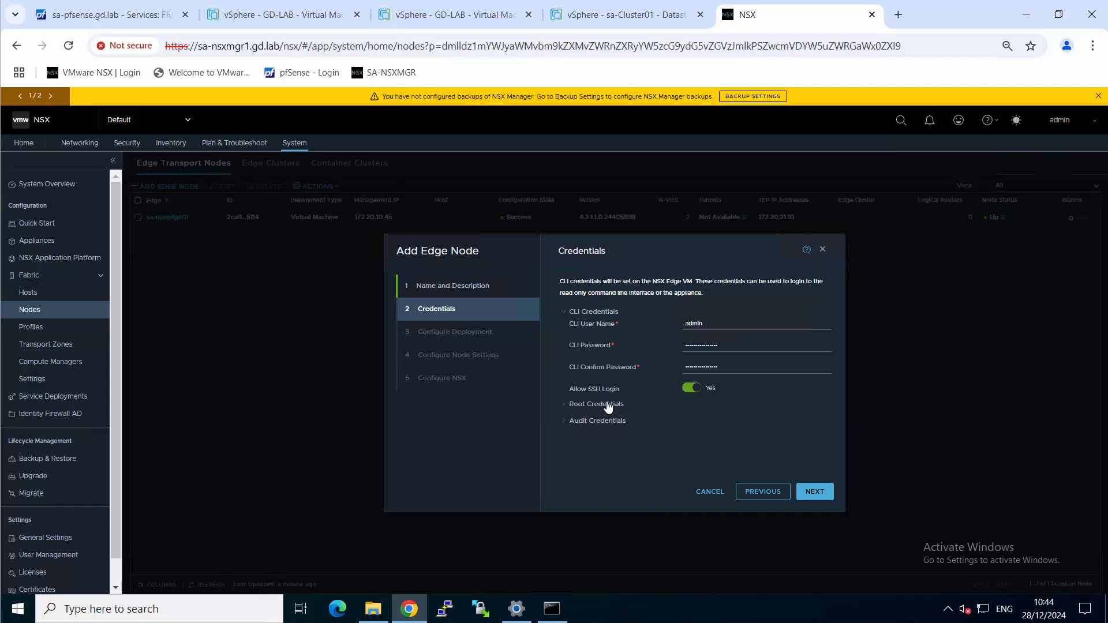
{"action": "left_click", "coordinate": [597, 404]}
{"action": "left_click", "coordinate": [709, 416]}
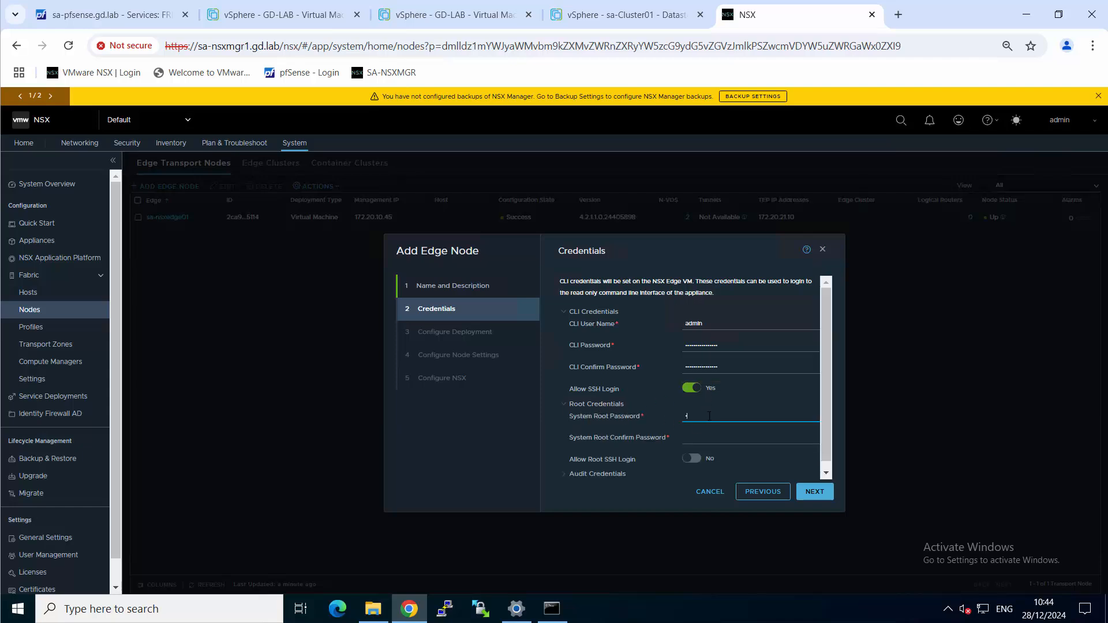
{"action": "type", "text": "Vare"}
{"action": "key", "text": "Tab"}
{"action": "type", "text": "Vre"}
{"action": "scroll", "coordinate": [725, 404], "scroll_direction": "down", "scroll_amount": 1}
{"action": "left_click", "coordinate": [694, 451]}
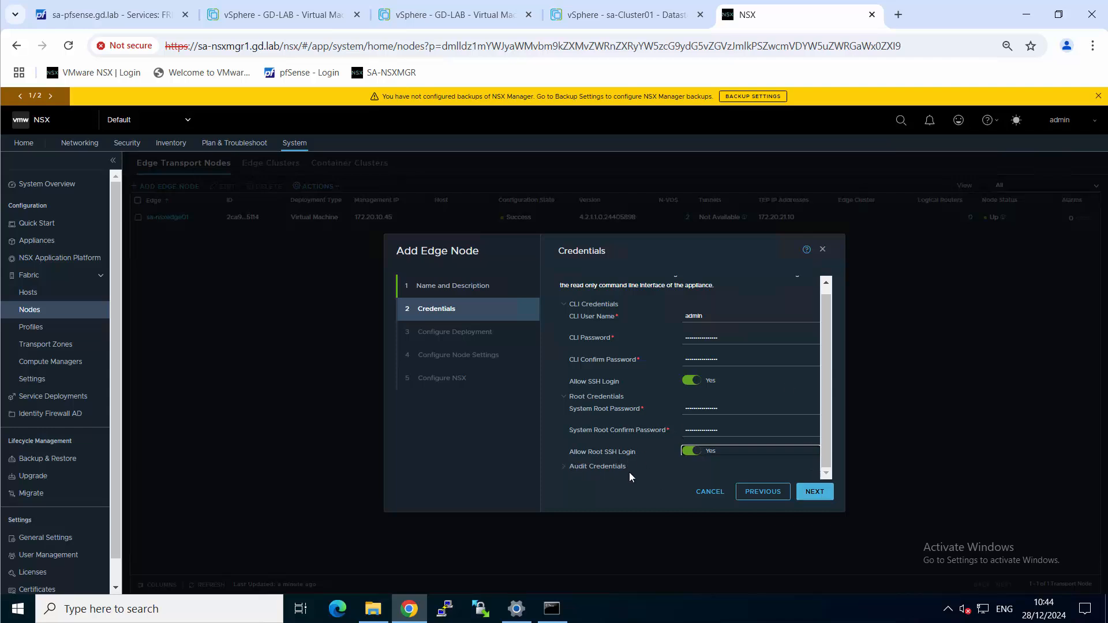
{"action": "left_click", "coordinate": [812, 491]}
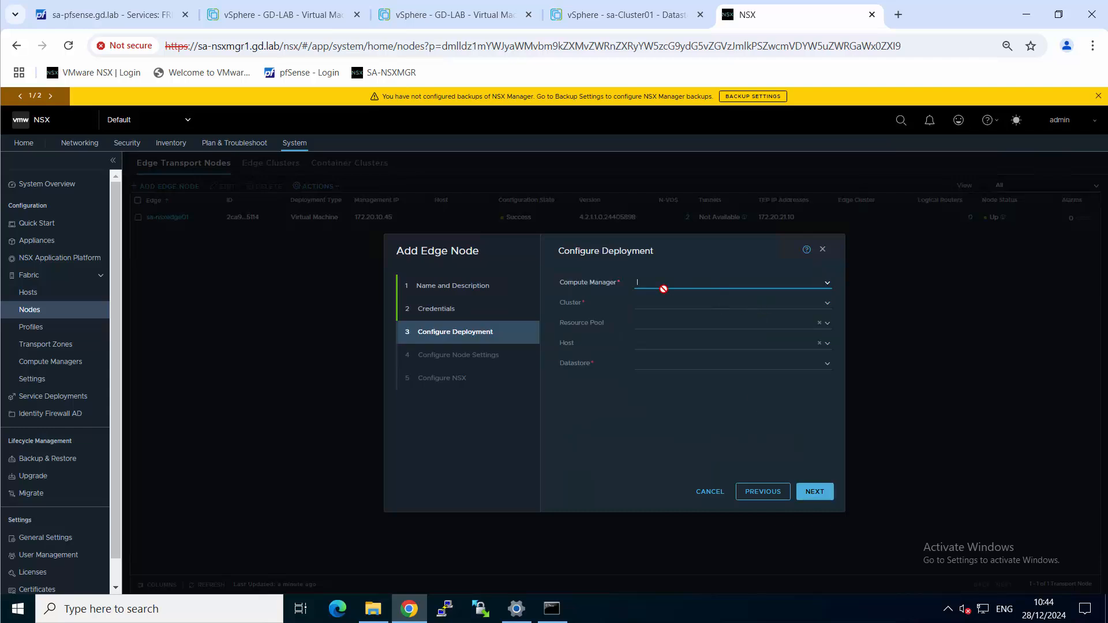
Choose sa-vcsa as the compute manager and sa-Cluster01 as the cluster for the edge deployment
{"action": "left_click", "coordinate": [832, 281]}
{"action": "left_click", "coordinate": [663, 297]}
{"action": "left_click", "coordinate": [830, 303]}
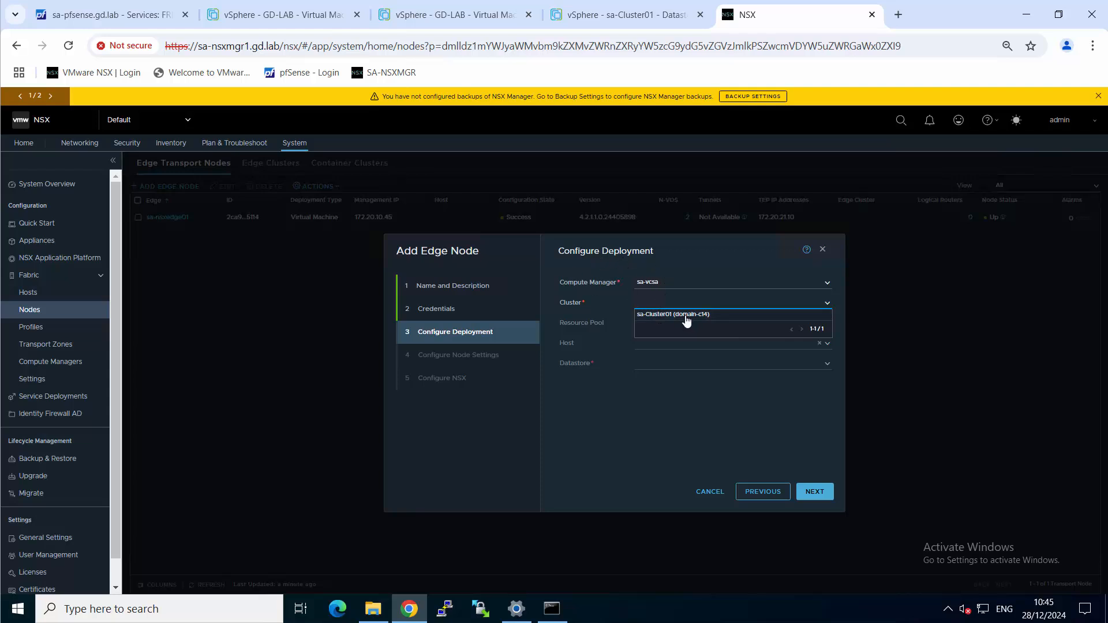
{"action": "left_click", "coordinate": [668, 315]}
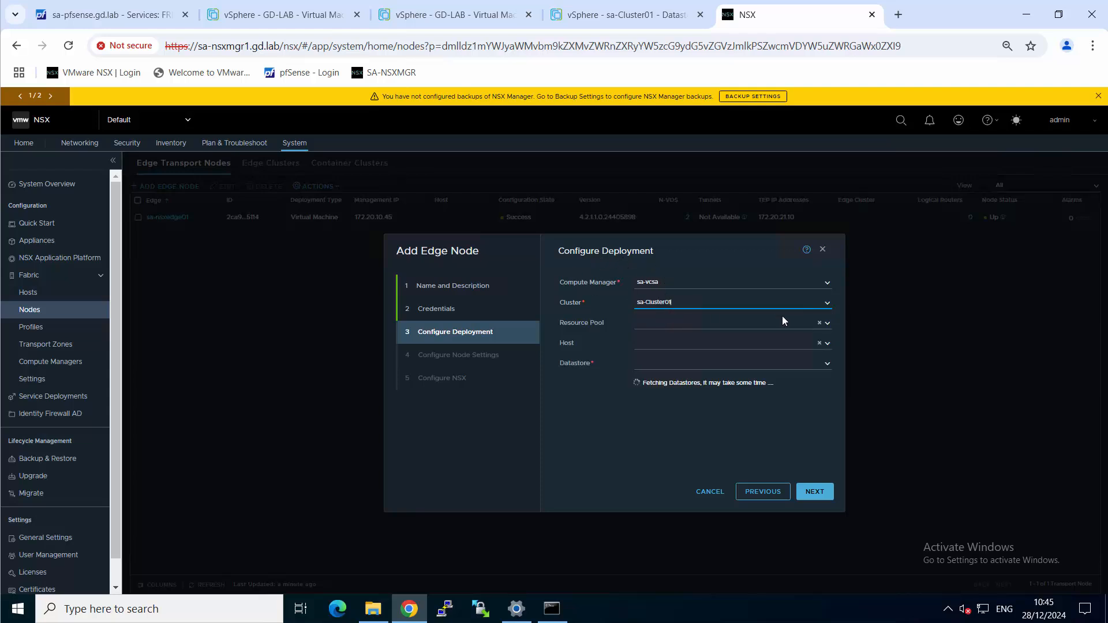
Select vsanDatastore as the datastore, leave the host unassigned, and continue to the node settings
{"action": "left_click", "coordinate": [828, 343]}
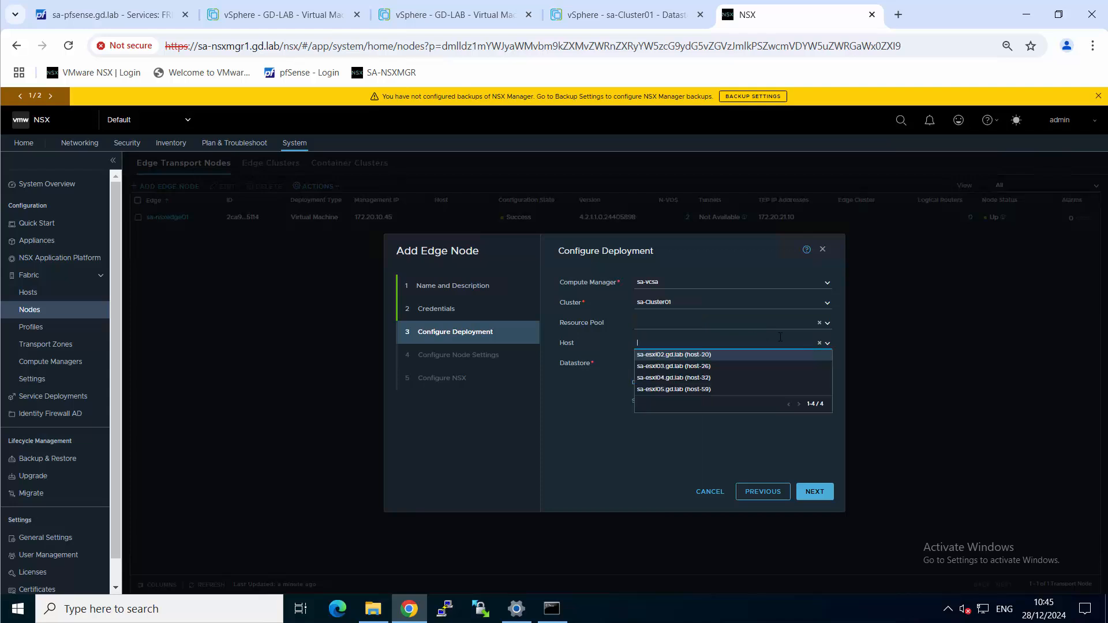
{"action": "left_click", "coordinate": [828, 343]}
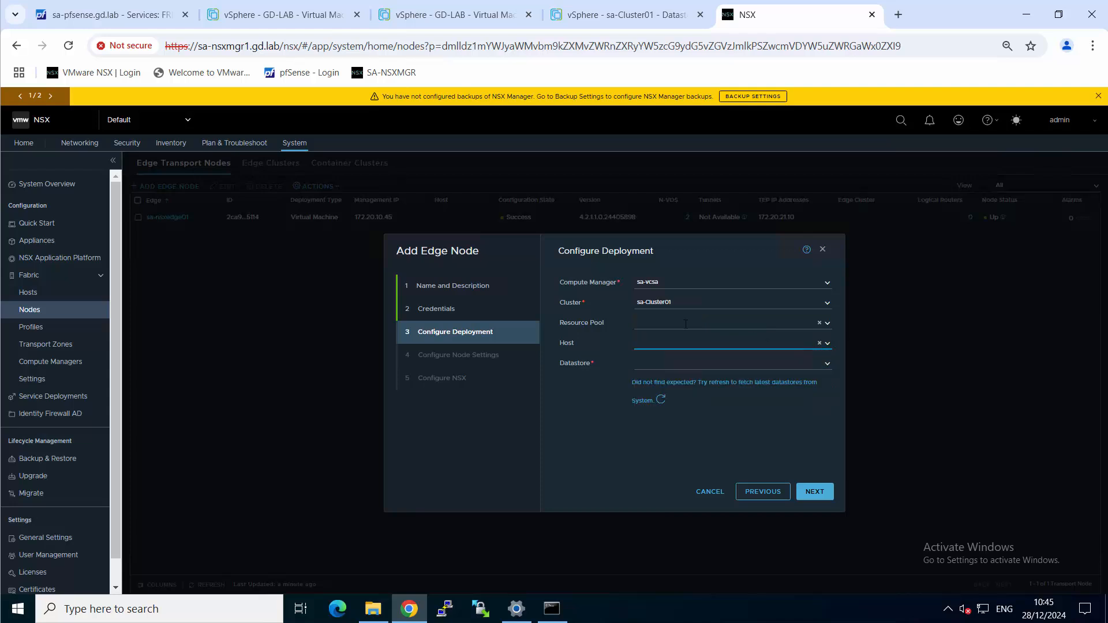
{"action": "left_click", "coordinate": [827, 364]}
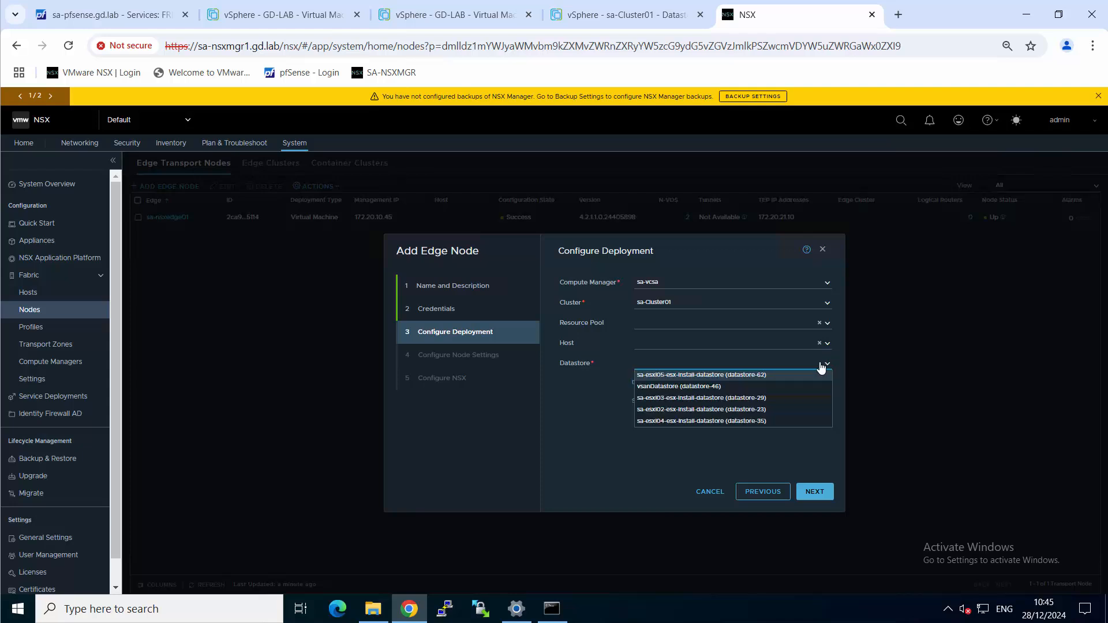
{"action": "left_click", "coordinate": [681, 387]}
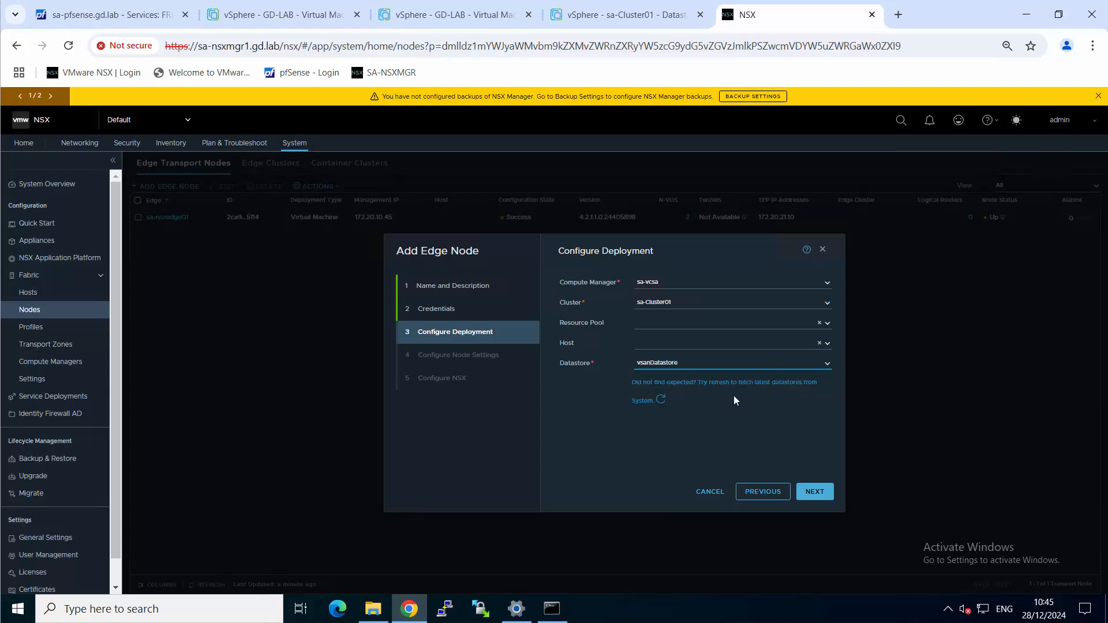
{"action": "left_click", "coordinate": [827, 493]}
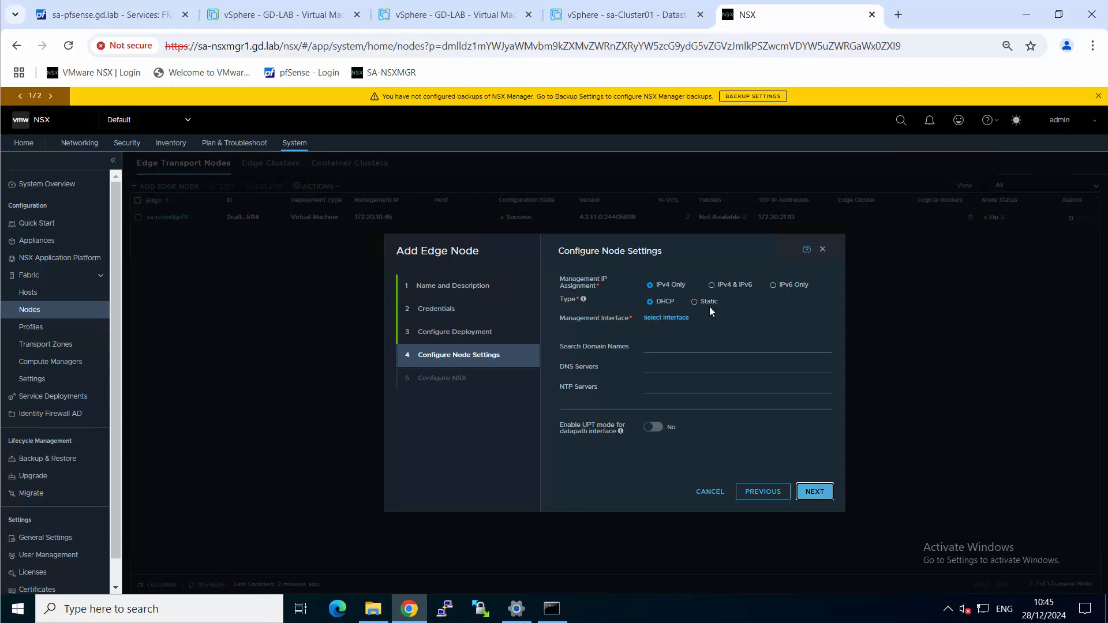
Assign a static management IP of 172.20.10.46/24 with default gateway 172.20.10.1
{"action": "left_click", "coordinate": [695, 302]}
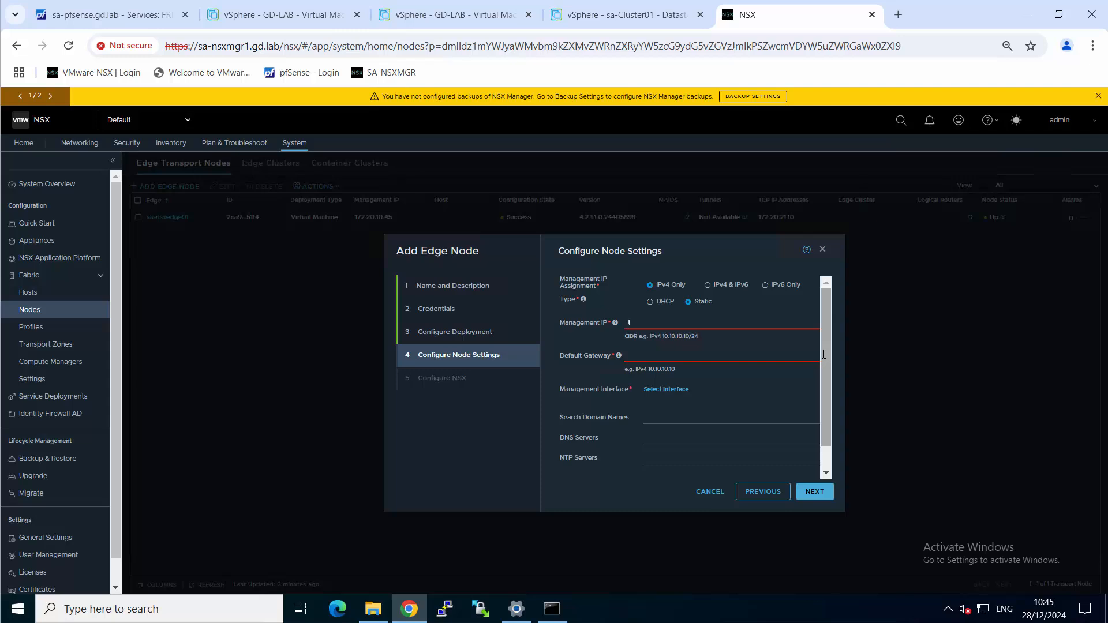
{"action": "type", "text": "72.20.10.46/24"}
{"action": "key", "text": "Tab"}
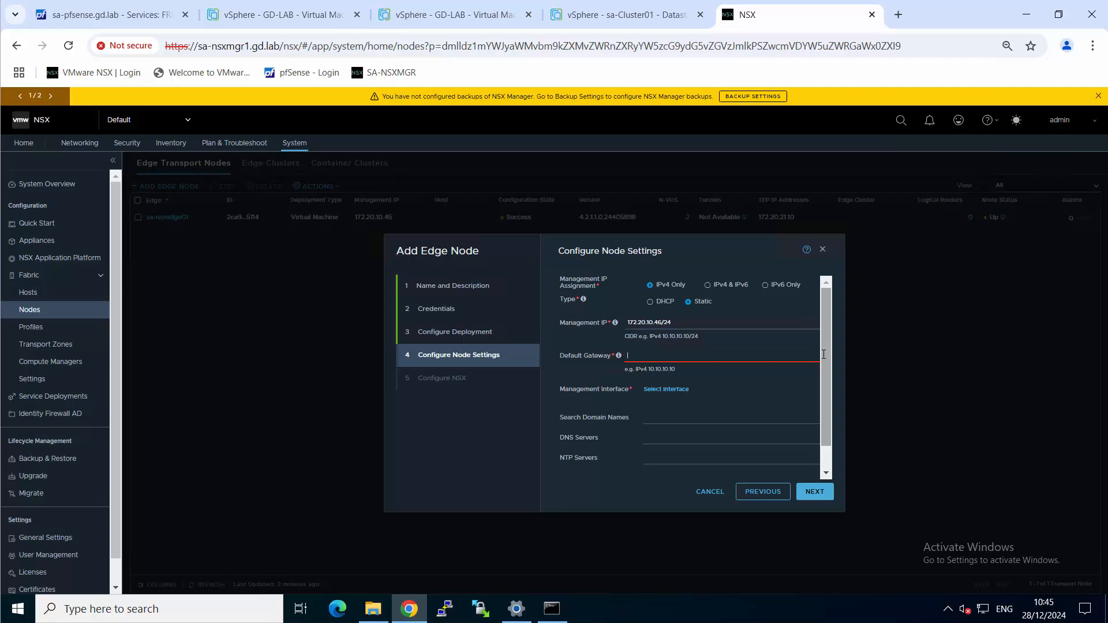
{"action": "type", "text": "172.20.10.1"}
Set the management interface to the mgmt-172.20.10.0-24 distributed port group and save the selection
{"action": "left_click", "coordinate": [674, 390]}
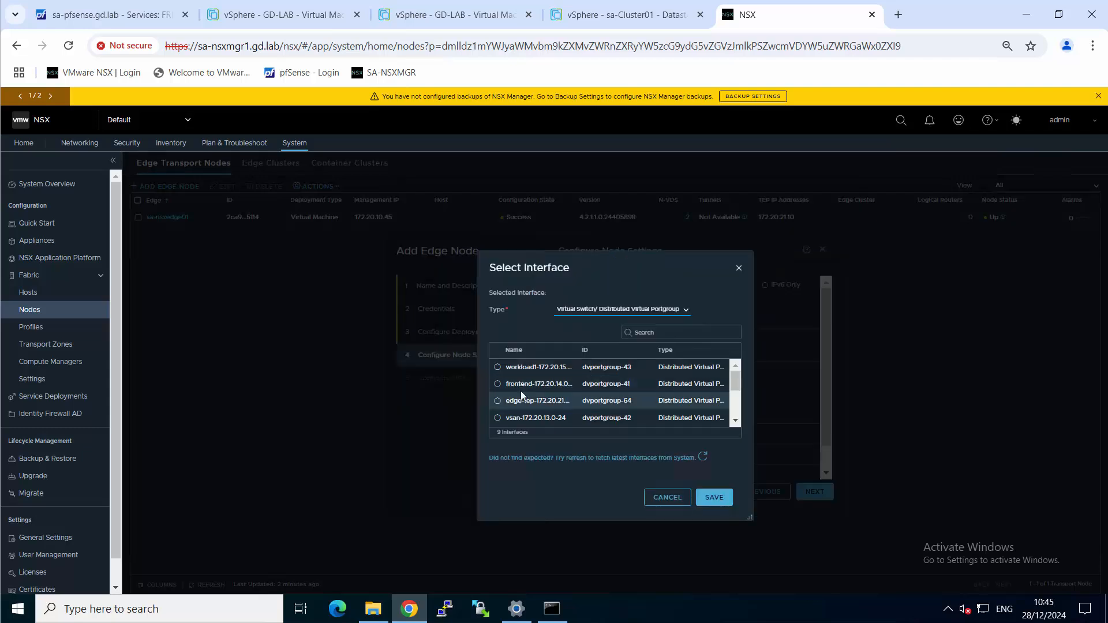
{"action": "scroll", "coordinate": [521, 394], "scroll_direction": "down", "scroll_amount": 4}
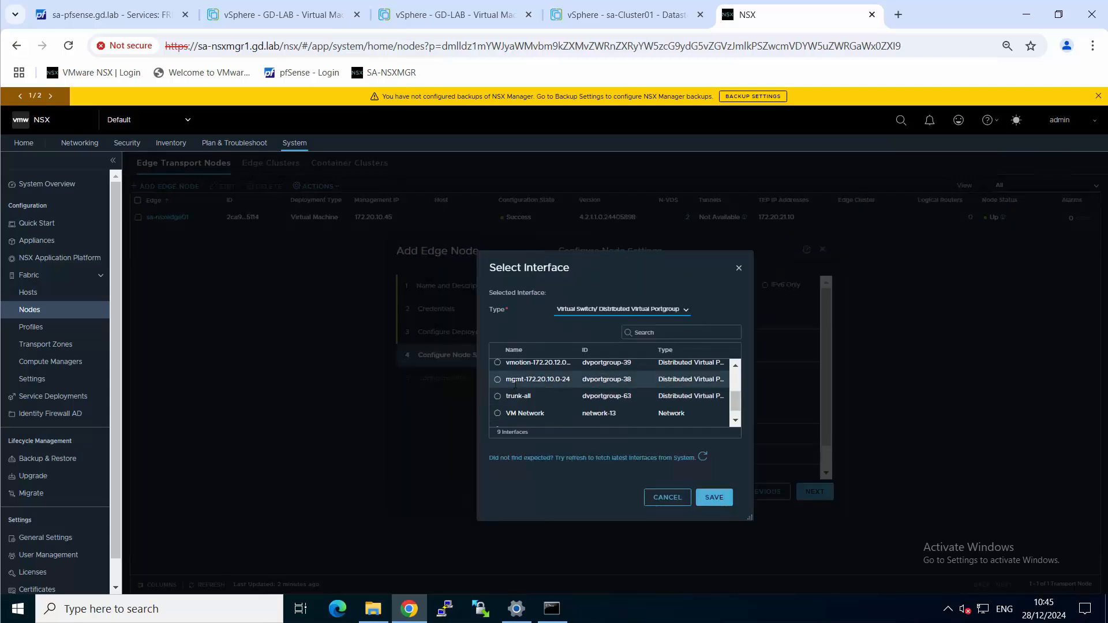
{"action": "scroll", "coordinate": [513, 375], "scroll_direction": "down", "scroll_amount": 1}
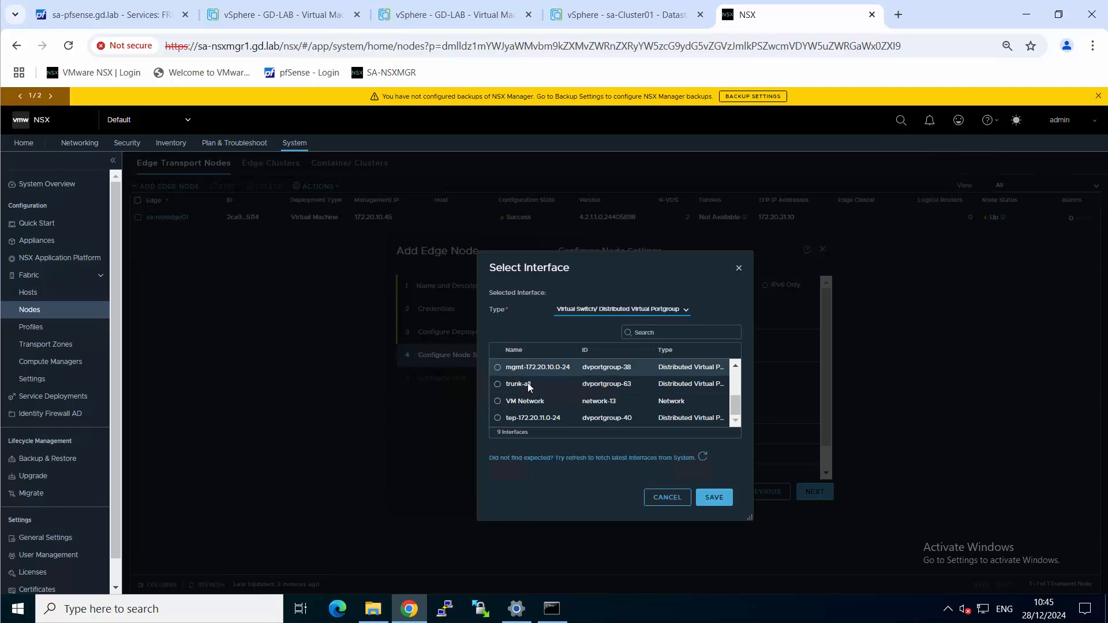
{"action": "scroll", "coordinate": [529, 387], "scroll_direction": "up", "scroll_amount": 4}
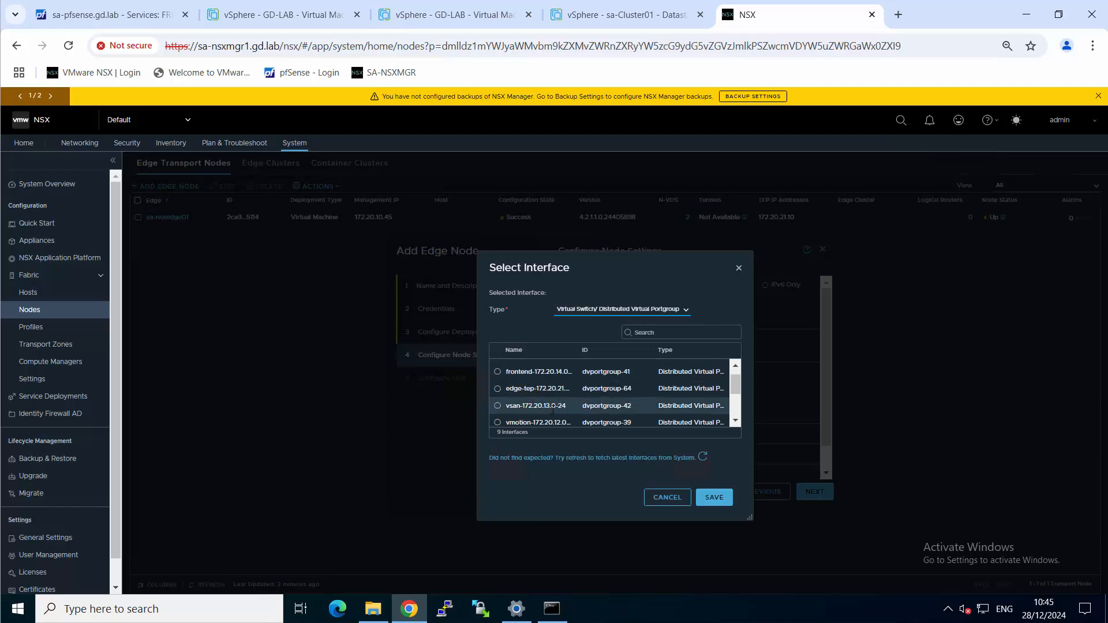
{"action": "scroll", "coordinate": [549, 407], "scroll_direction": "up", "scroll_amount": 1}
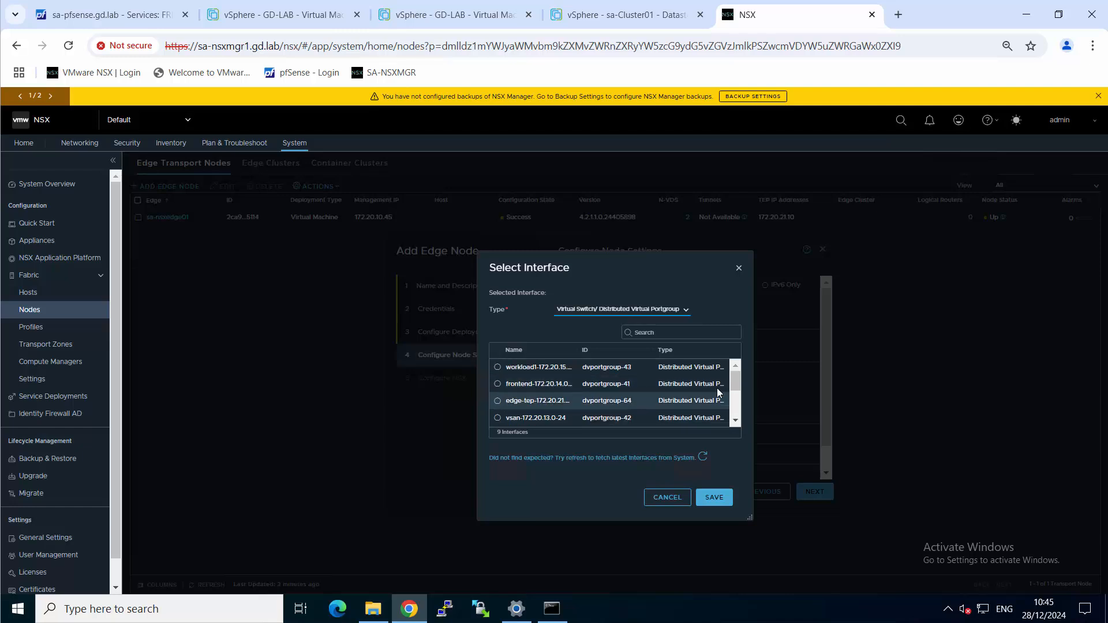
{"action": "scroll", "coordinate": [736, 398], "scroll_direction": "down", "scroll_amount": 2}
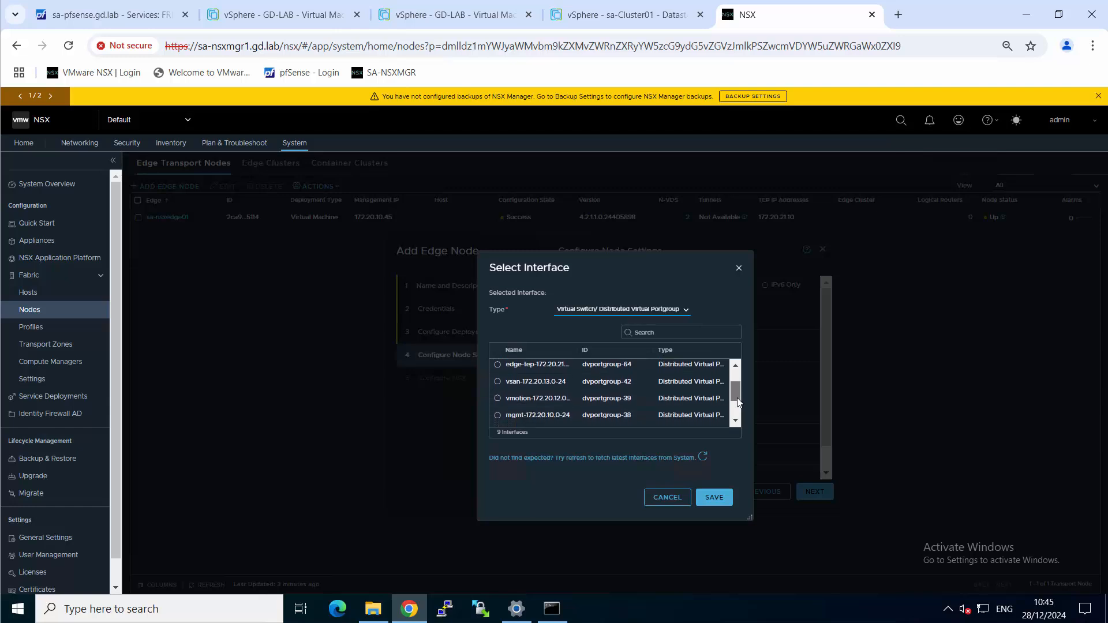
{"action": "left_click", "coordinate": [497, 406]}
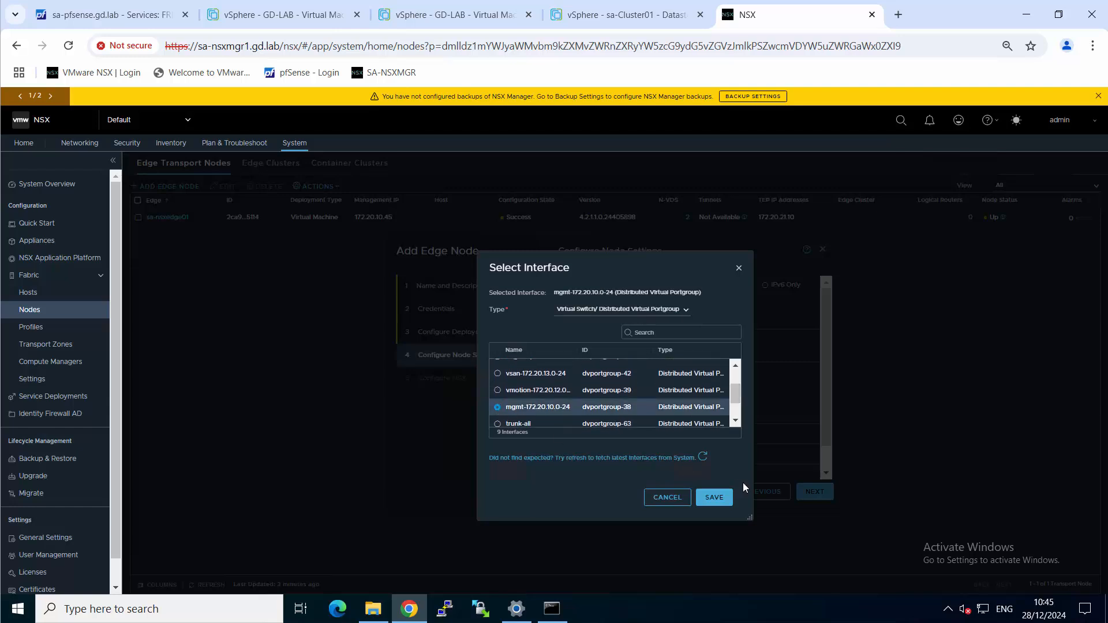
{"action": "left_click", "coordinate": [714, 497]}
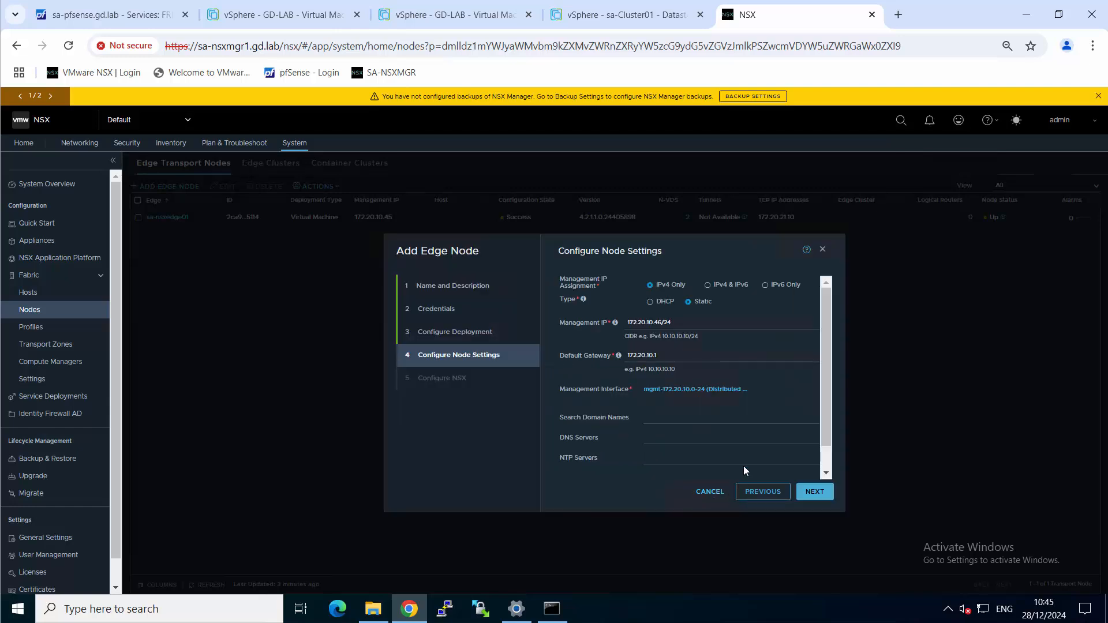
Set the search domain to gd.lab and both the DNS and NTP servers to 10.155.232.183, and continue to the NSX configuration
{"action": "left_click", "coordinate": [679, 416]}
{"action": "type", "text": "gd.lab"}
{"action": "key", "text": "Tab"}
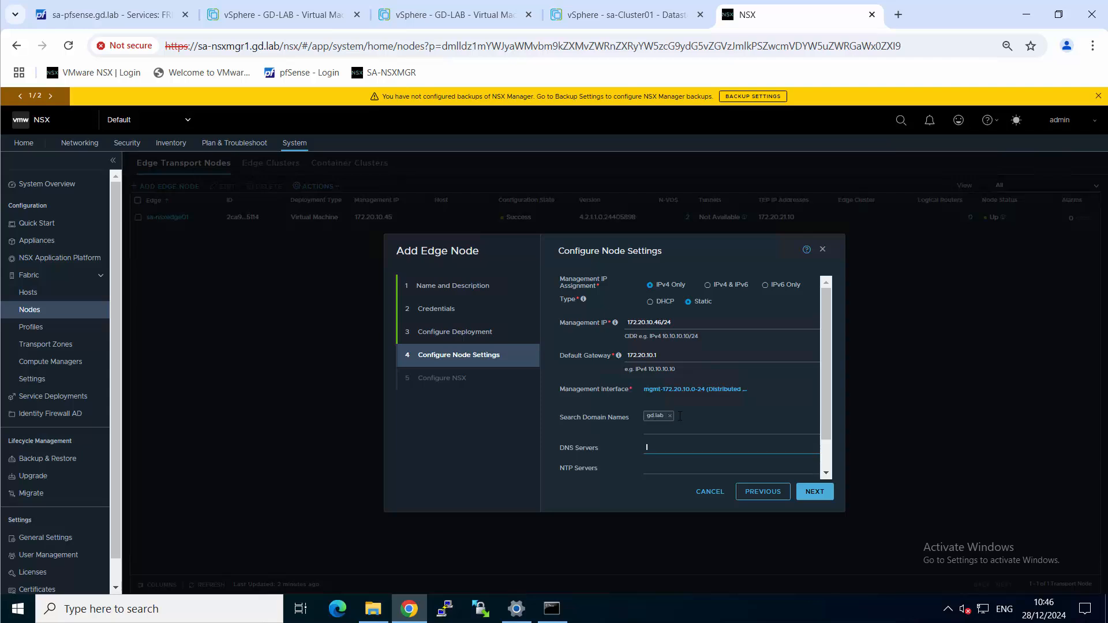
{"action": "type", "text": "10.155.232.183"}
{"action": "key", "text": "ctrl+a"}
{"action": "key", "text": "ctrl+c"}
{"action": "key", "text": "Tab"}
{"action": "key", "text": "ctrl+v"}
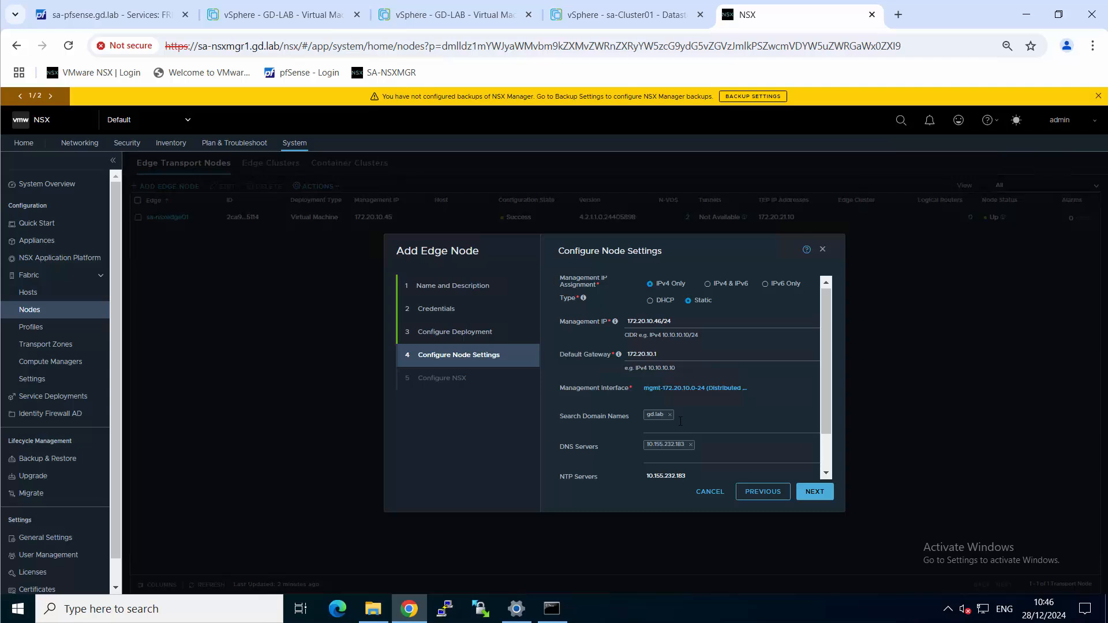
{"action": "scroll", "coordinate": [803, 424], "scroll_direction": "down", "scroll_amount": 1}
{"action": "key", "text": "Return"}
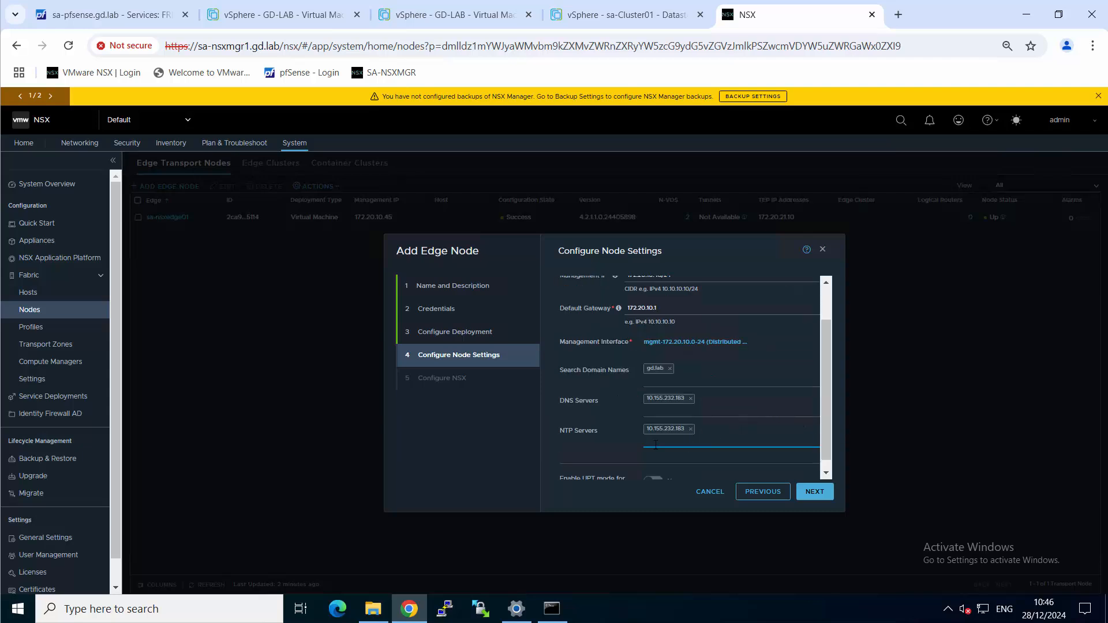
{"action": "left_click", "coordinate": [822, 492]}
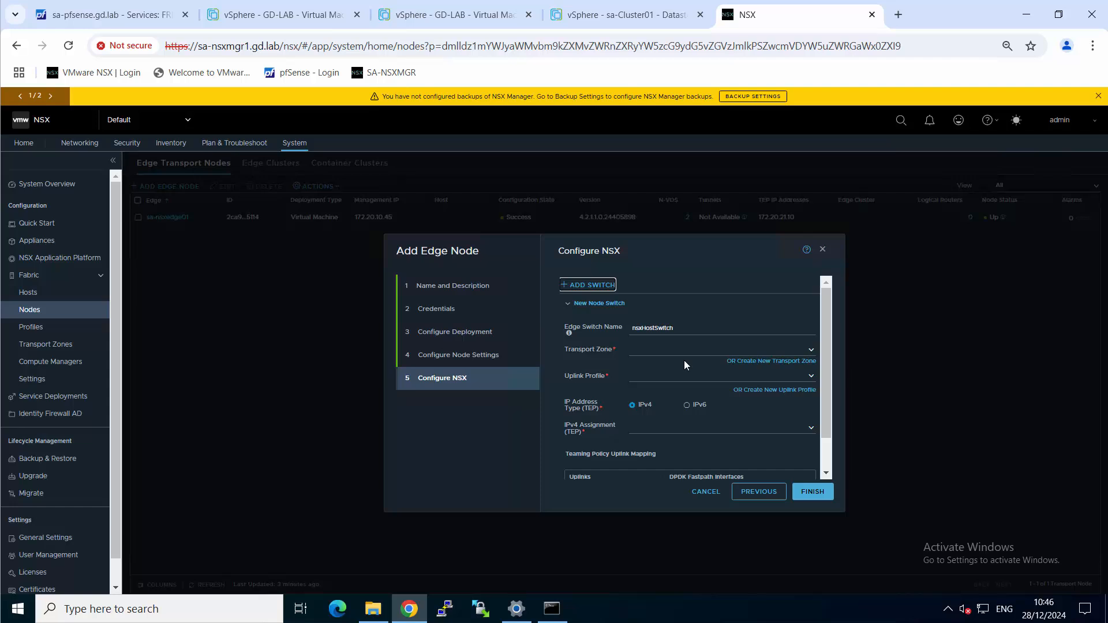
Name the edge switch nsxHostSwitch-overlay and assign it to the sa-overlay-tz transport zone
{"action": "left_click", "coordinate": [699, 328]}
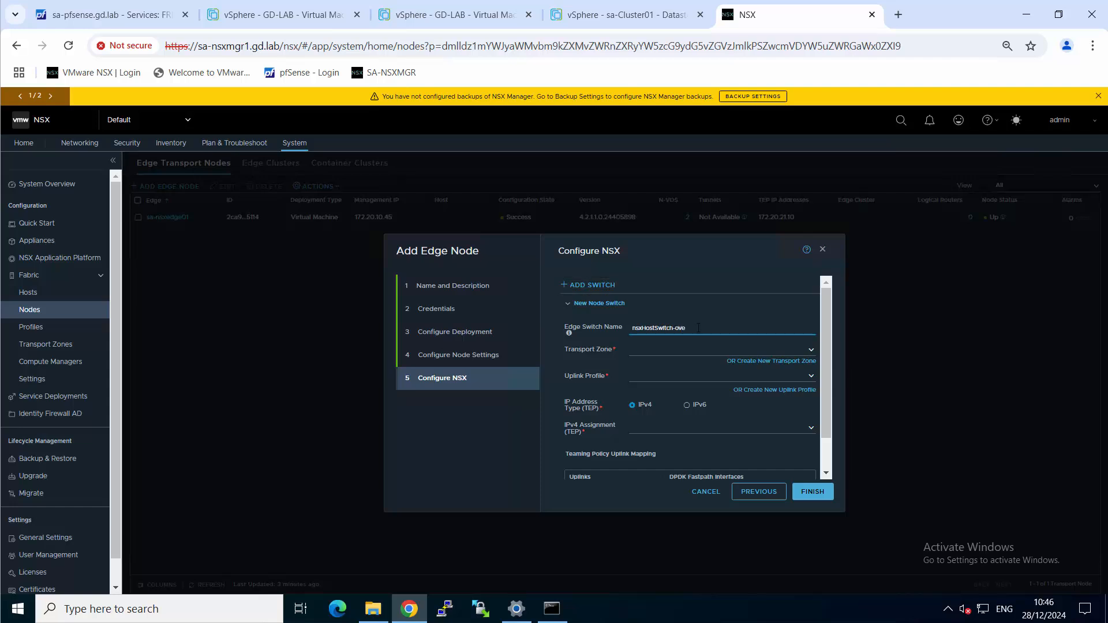
{"action": "type", "text": "-overlay"}
{"action": "key", "text": "Tab"}
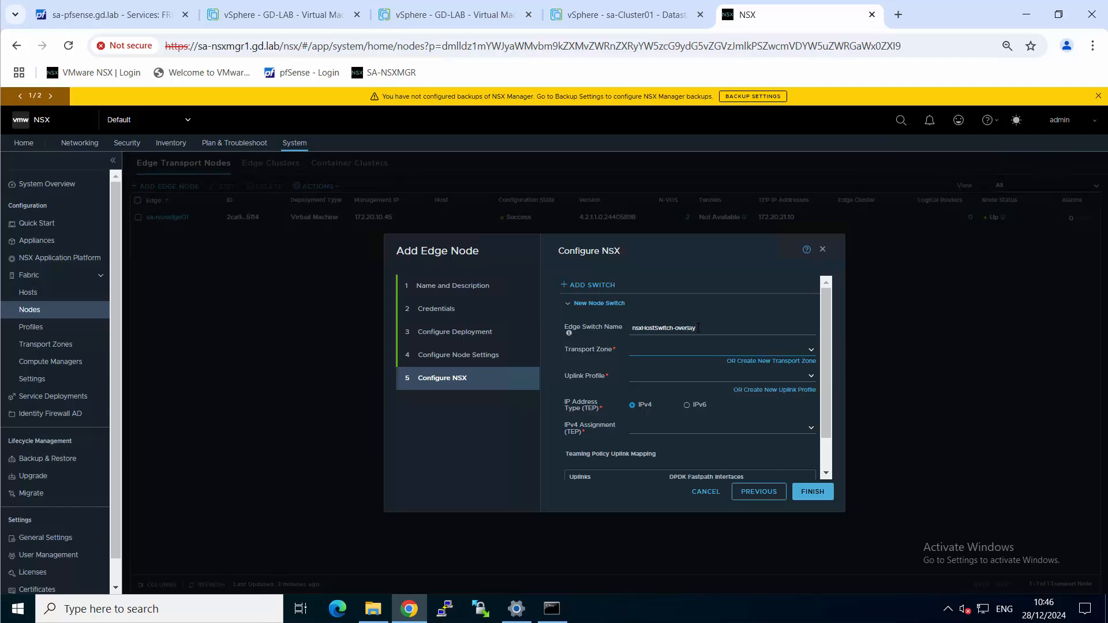
{"action": "left_click", "coordinate": [810, 351]}
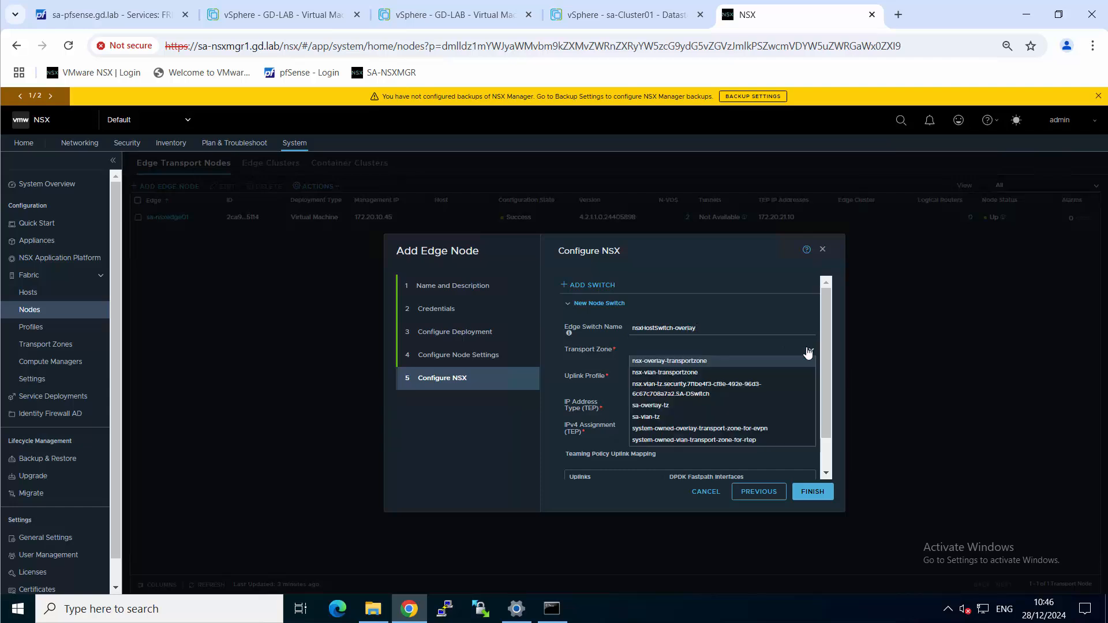
{"action": "left_click", "coordinate": [658, 406]}
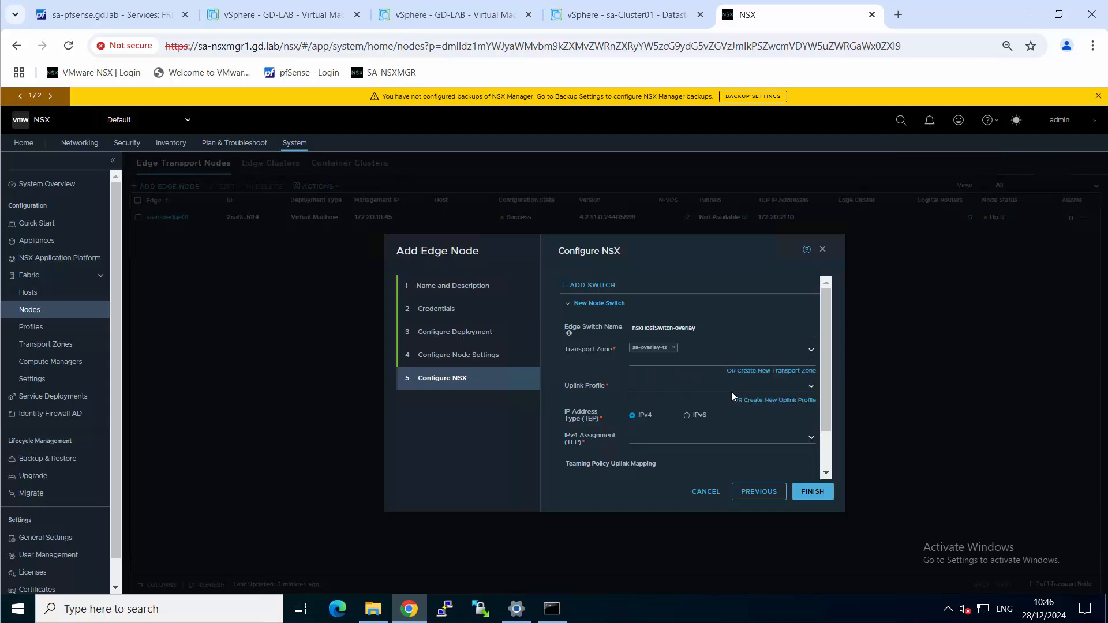
Apply the sa-edge-tep-single-uplink profile to the overlay switch and set its TEP IPv4 assignment to Use Static IP List
{"action": "left_click", "coordinate": [810, 386]}
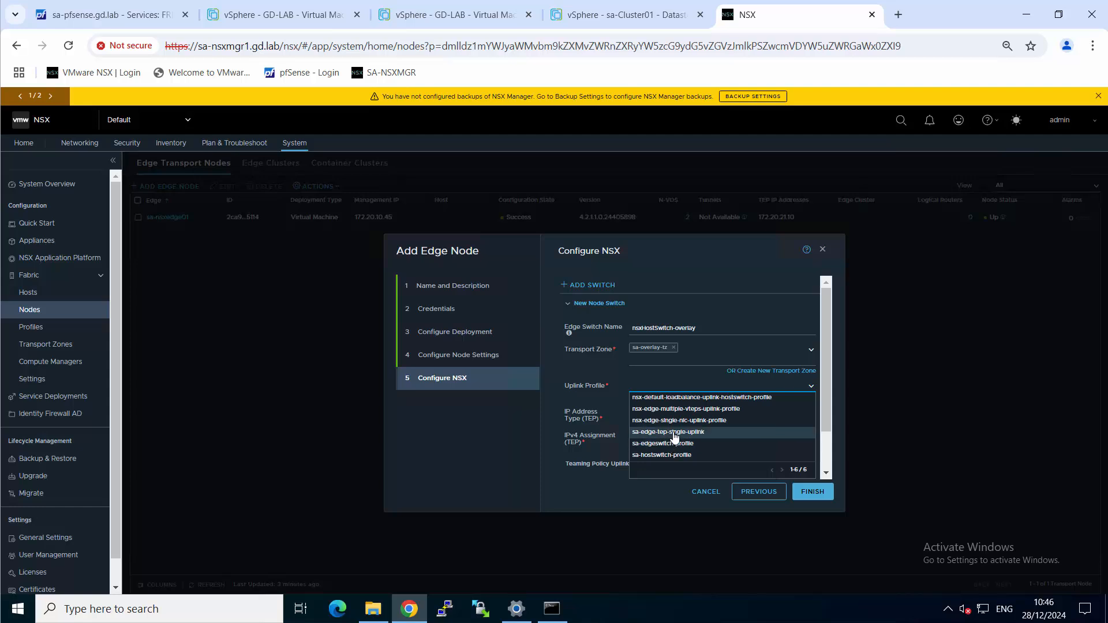
{"action": "left_click", "coordinate": [654, 432]}
{"action": "scroll", "coordinate": [669, 378], "scroll_direction": "down", "scroll_amount": 2}
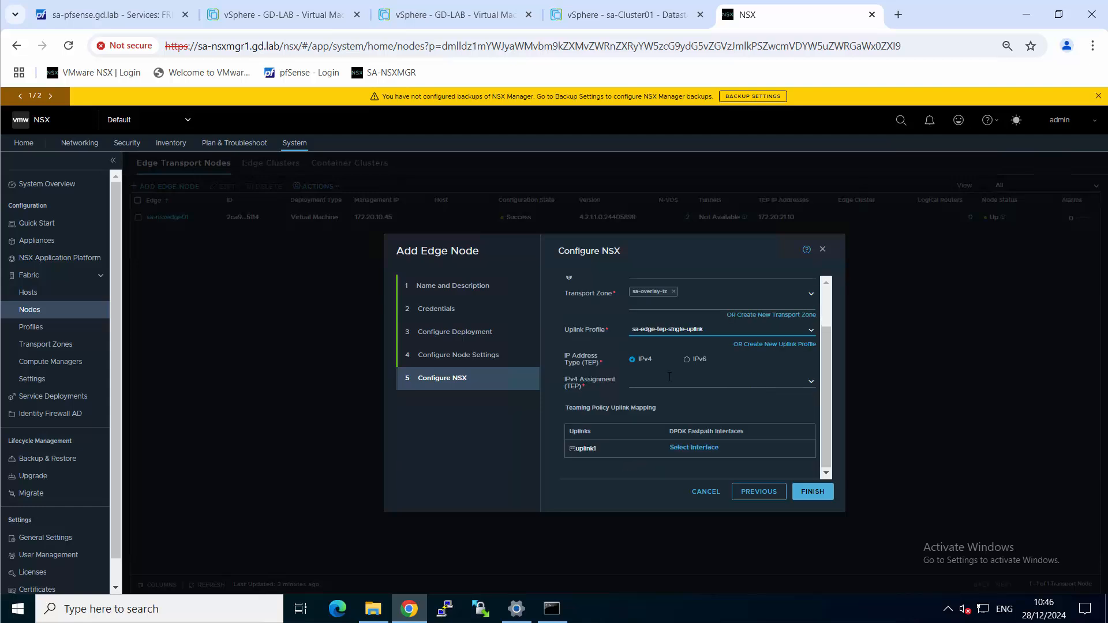
{"action": "left_click", "coordinate": [641, 382]}
{"action": "left_click", "coordinate": [660, 404]}
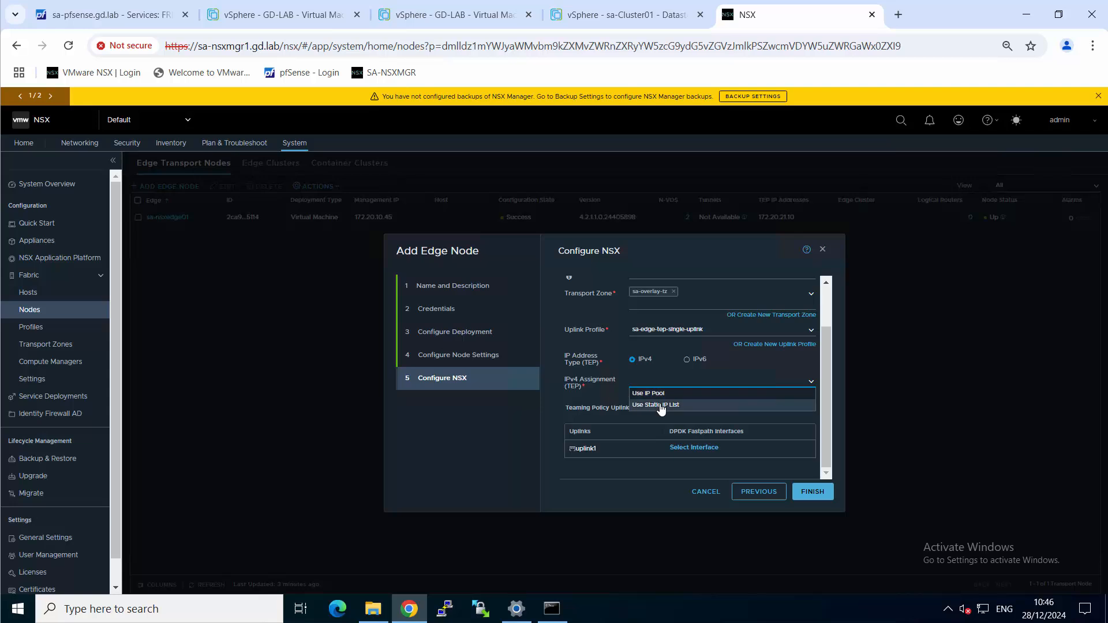
Add 172.20.21.11 to the overlay switch's static IPv4 list
{"action": "scroll", "coordinate": [674, 423], "scroll_direction": "down", "scroll_amount": 1}
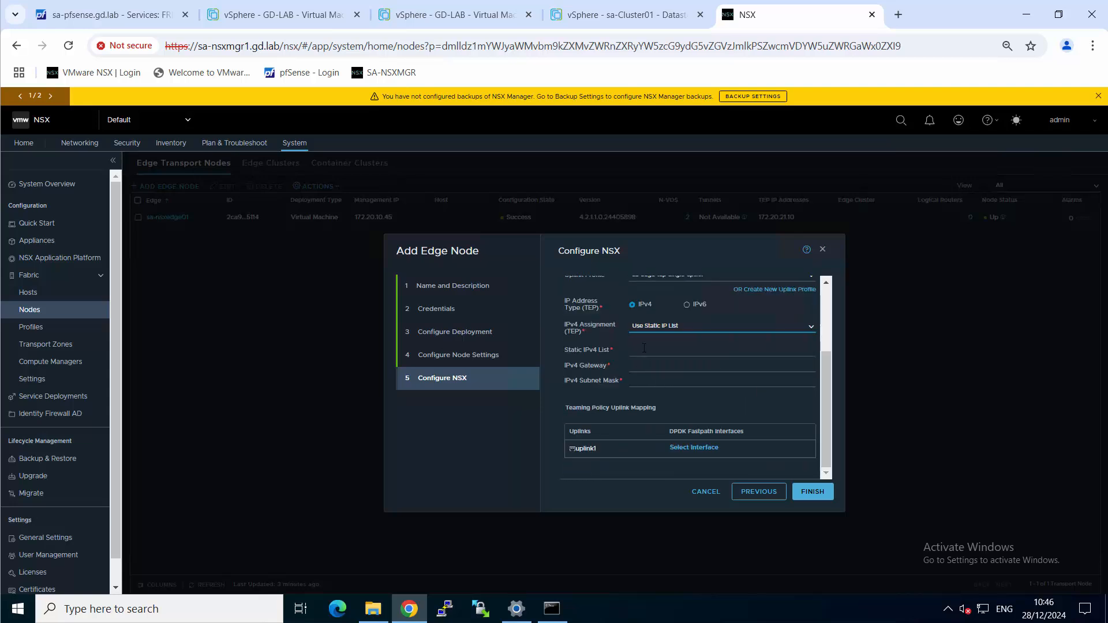
{"action": "left_click", "coordinate": [644, 348]}
{"action": "type", "text": "172.20.15"}
{"action": "key", "text": "BackSpace"}
{"action": "type", "text": "21.11"}
{"action": "key", "text": "Tab"}
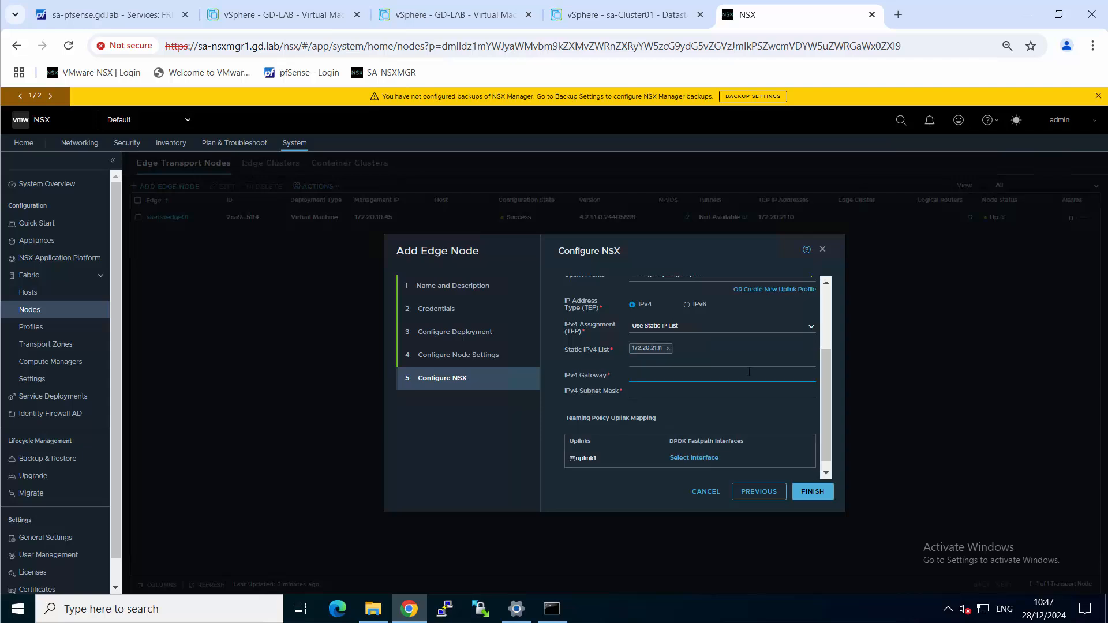
Set the overlay switch's TEP IPv4 gateway to 172.20.21.1 and its subnet mask to 255.255.255.0
{"action": "type", "text": "172.20.21.1"}
{"action": "key", "text": "Tab"}
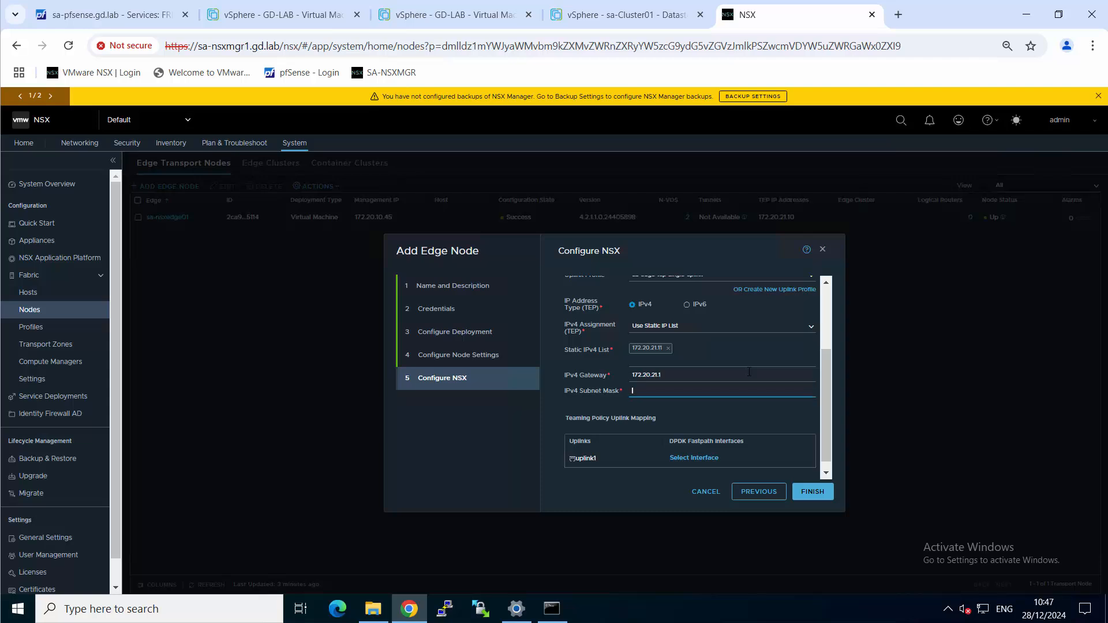
{"action": "type", "text": "255.255.255.0"}
Map the overlay switch's uplink1 to the edge-tep-172.20.21.0-24 distributed port group and save the selection
{"action": "scroll", "coordinate": [740, 381], "scroll_direction": "down", "scroll_amount": 1}
{"action": "left_click", "coordinate": [686, 447]}
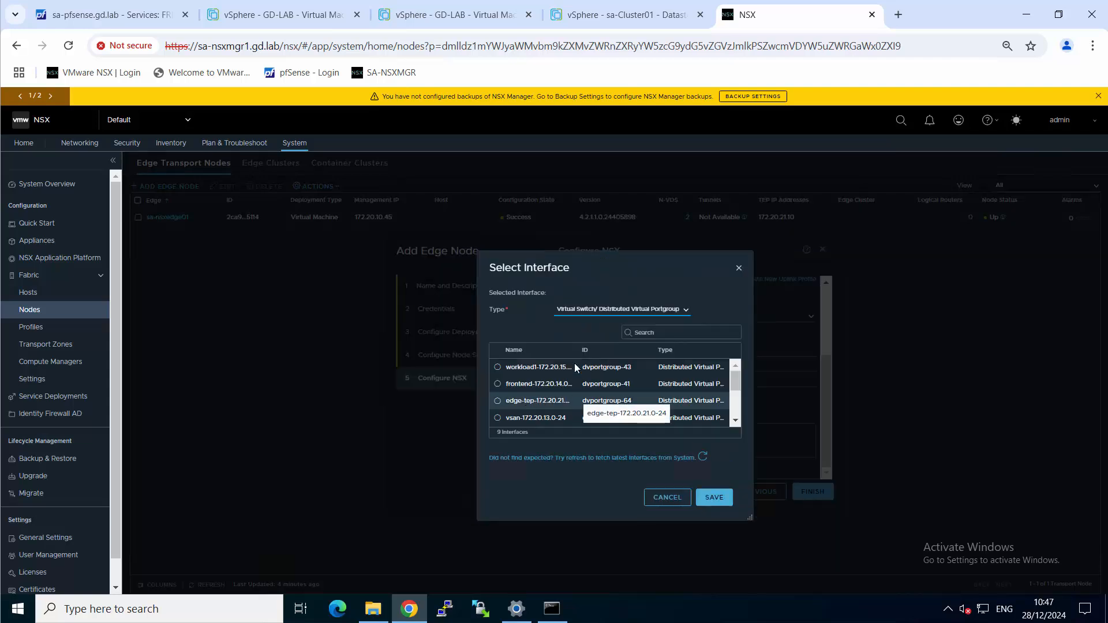
{"action": "left_click_drag", "start_coordinate": [577, 350], "coordinate": [592, 350]}
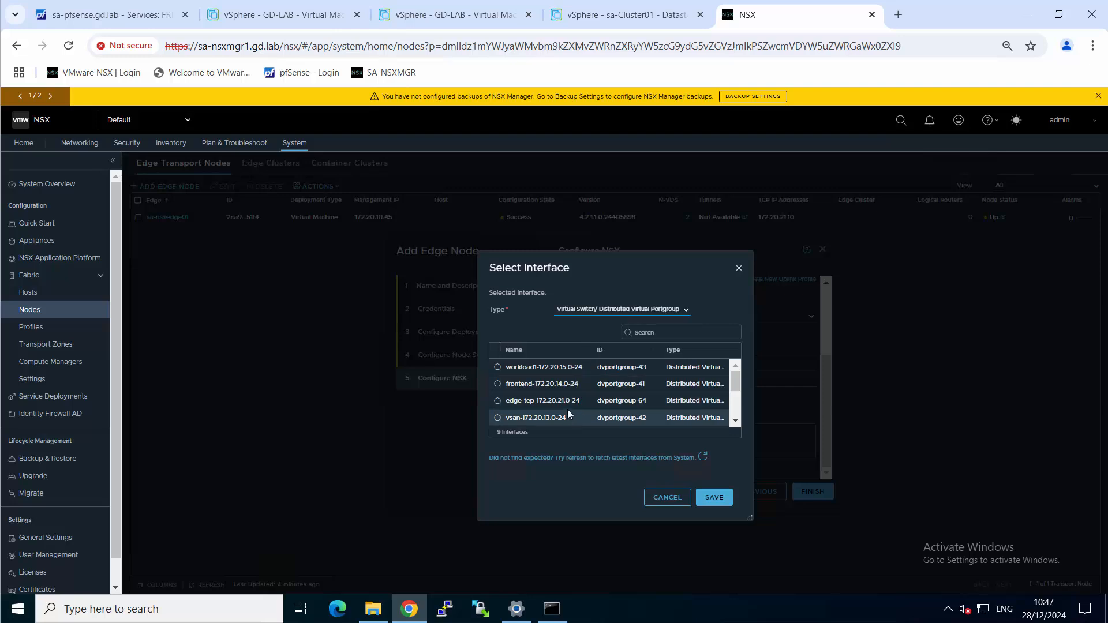
{"action": "left_click", "coordinate": [497, 400]}
{"action": "left_click", "coordinate": [714, 497]}
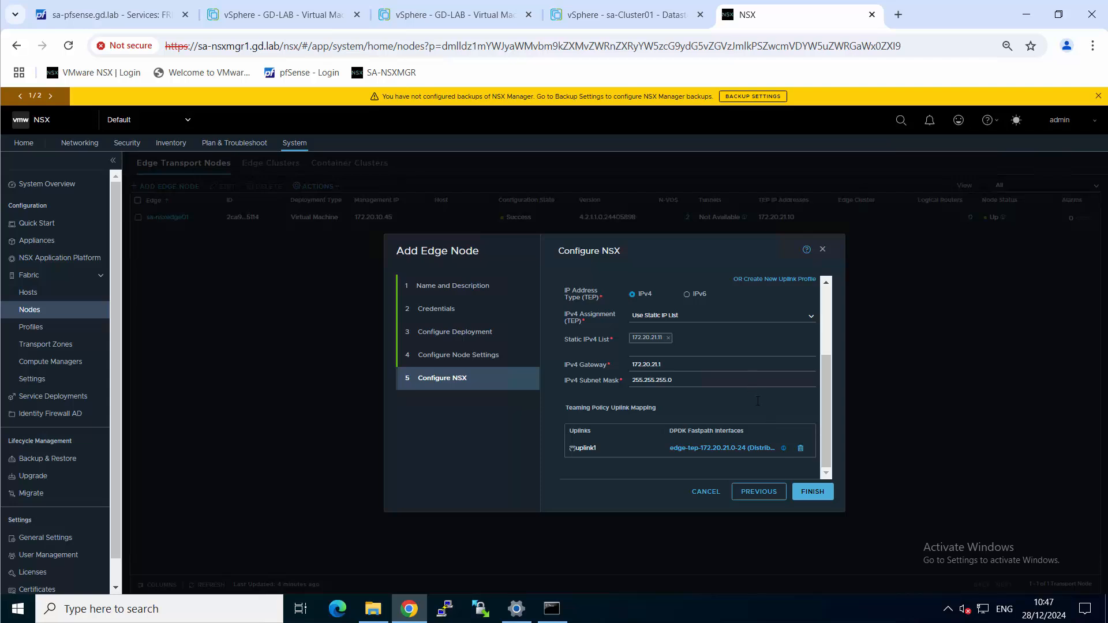
Add a second edge switch and name it nsxHostSwitch-vlan
{"action": "scroll", "coordinate": [744, 339], "scroll_direction": "up", "scroll_amount": 3}
{"action": "left_click", "coordinate": [590, 290]}
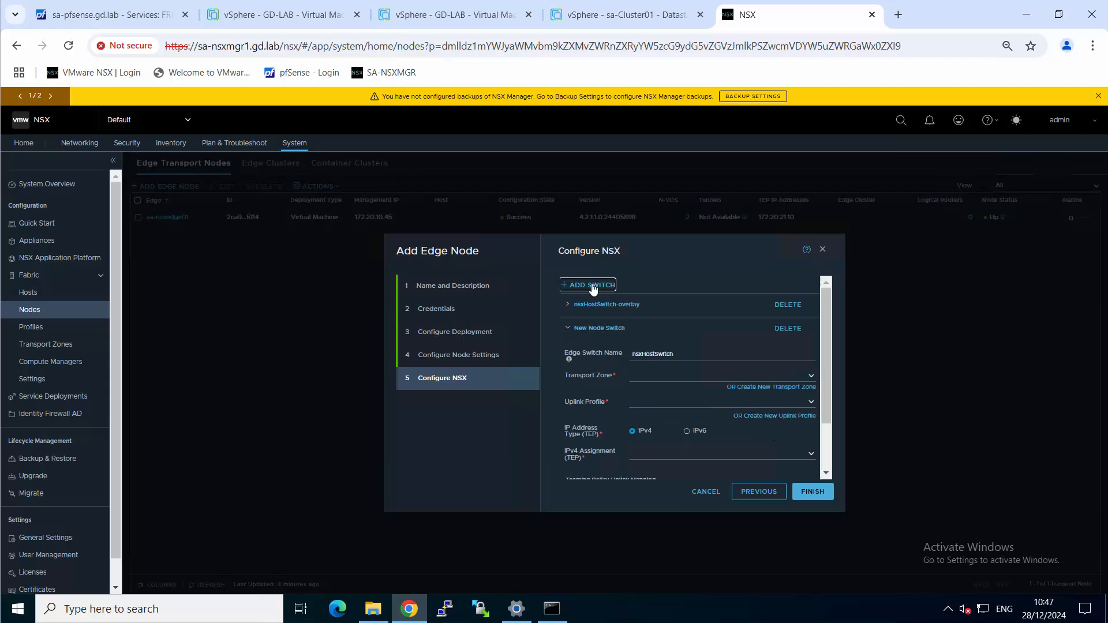
{"action": "left_click", "coordinate": [727, 353]}
{"action": "type", "text": "-vlant"}
Assign the VLAN switch to the sa-vlan-tz transport zone and apply the sa-edgeswitch-profile uplink profile
{"action": "left_click", "coordinate": [812, 375]}
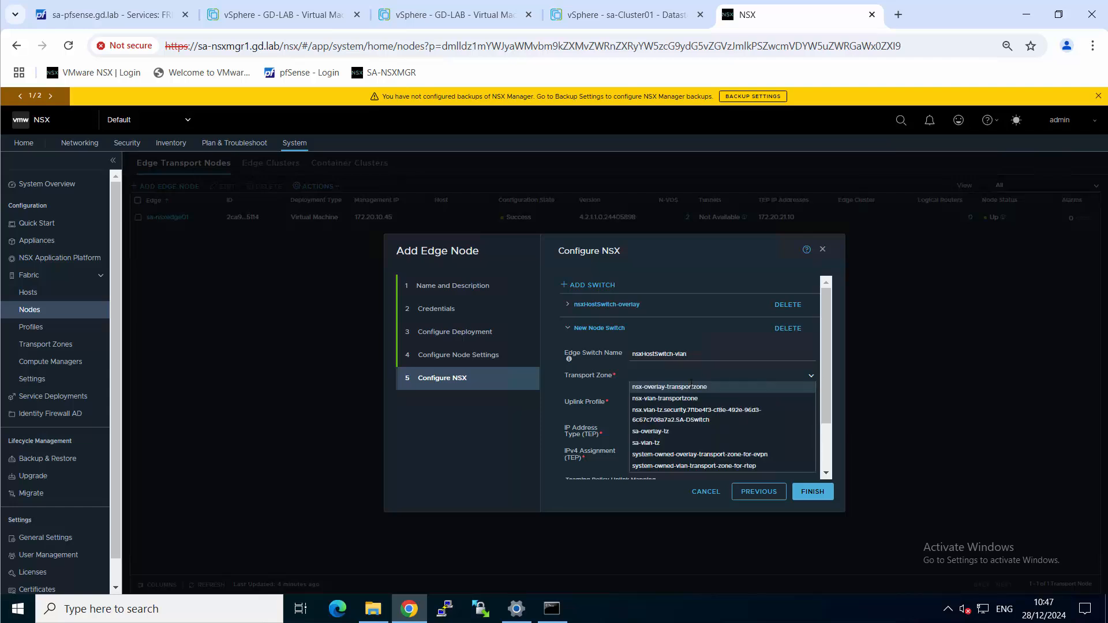
{"action": "left_click", "coordinate": [652, 443]}
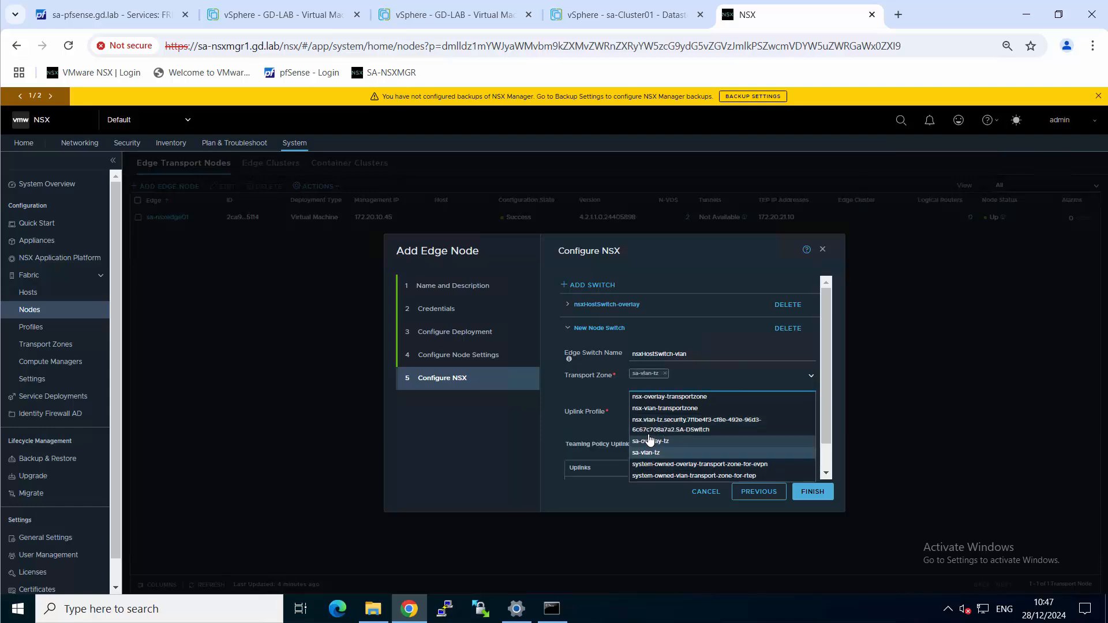
{"action": "left_click", "coordinate": [584, 399]}
{"action": "left_click", "coordinate": [667, 412]}
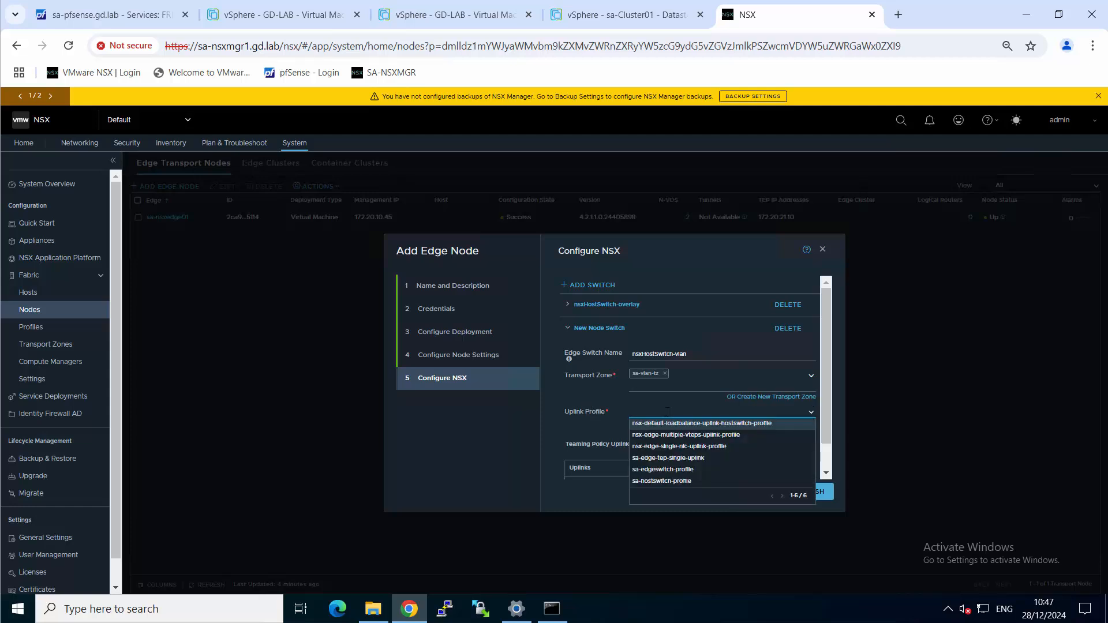
{"action": "left_click", "coordinate": [692, 470]}
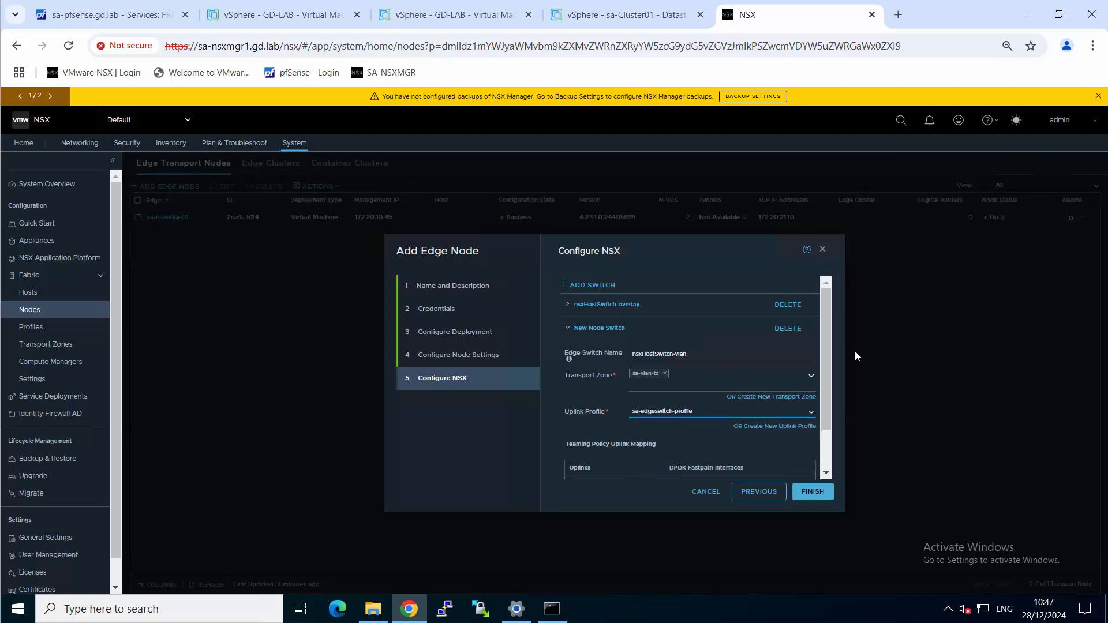
Map both uplink1 and uplink2 of the VLAN switch to the trunk-all distributed port group
{"action": "scroll", "coordinate": [824, 362], "scroll_direction": "down", "scroll_amount": 1}
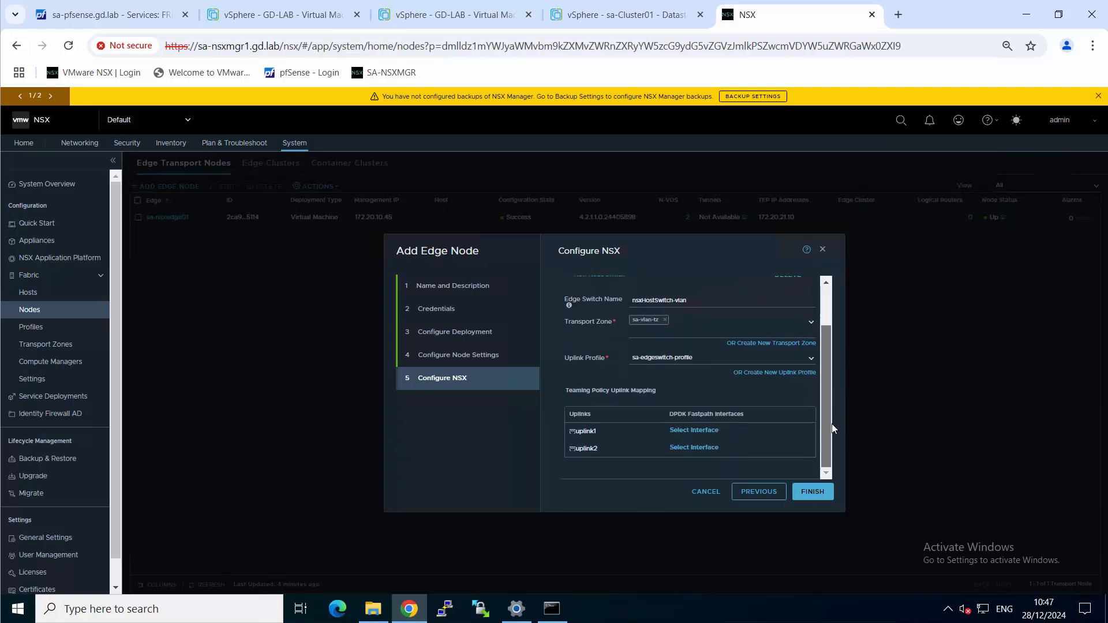
{"action": "left_click", "coordinate": [702, 430]}
{"action": "left_click", "coordinate": [661, 333]}
{"action": "type", "text": "tr"}
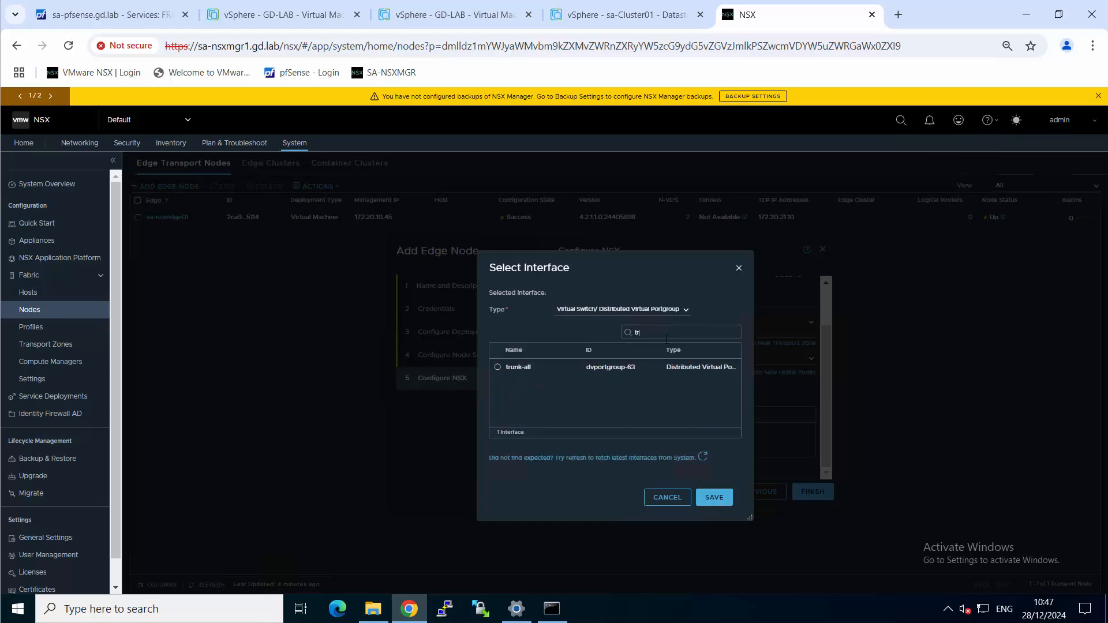
{"action": "left_click", "coordinate": [498, 367]}
{"action": "left_click", "coordinate": [714, 497]}
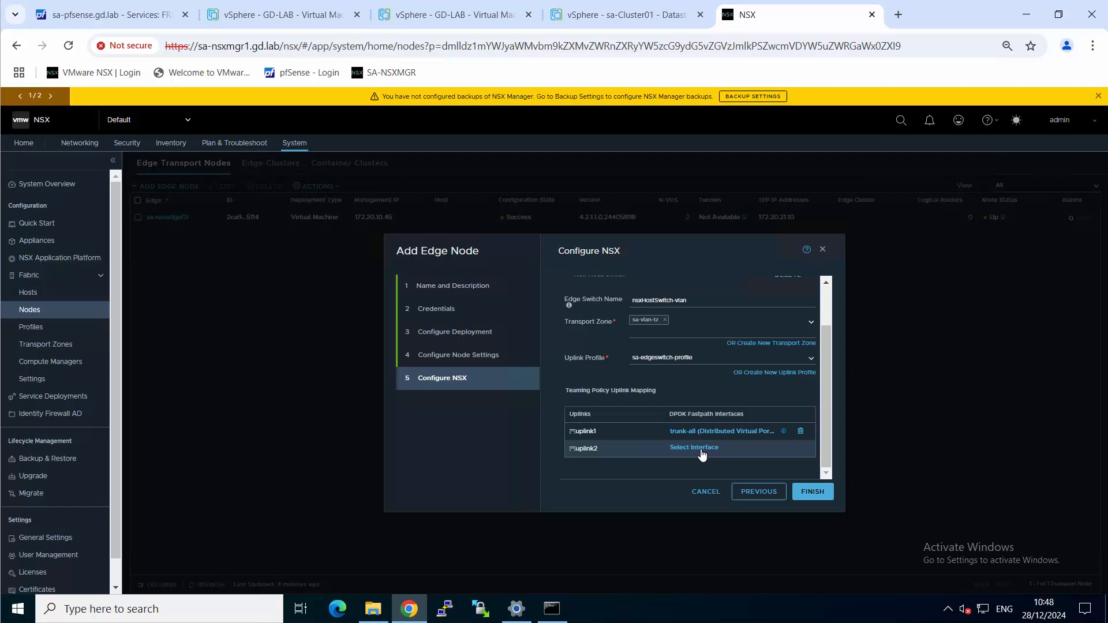
{"action": "left_click", "coordinate": [702, 455]}
{"action": "type", "text": "tr"}
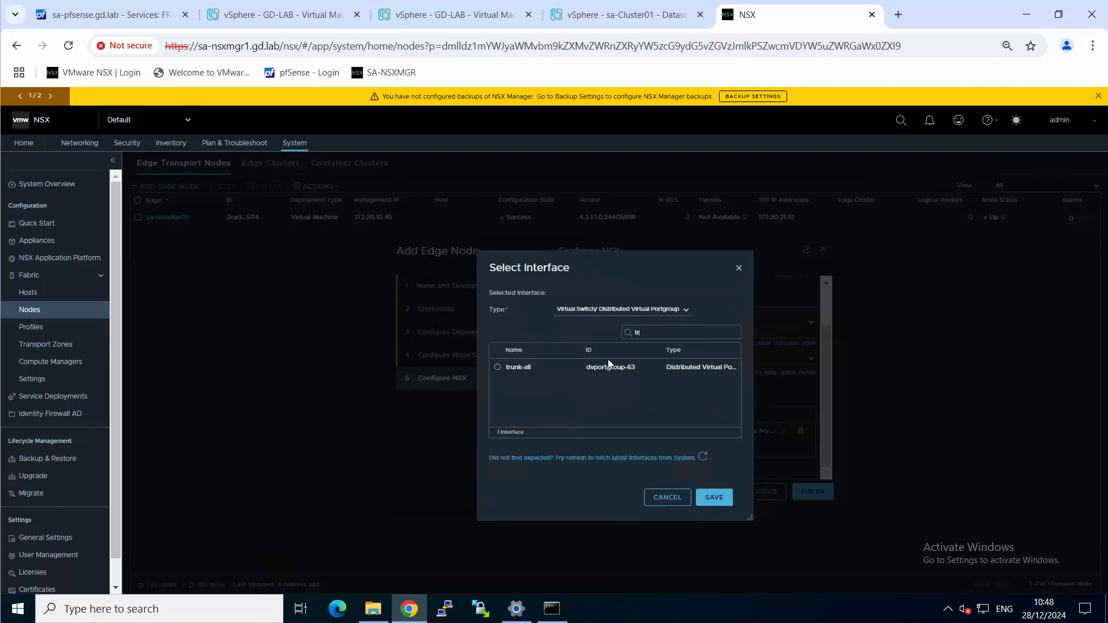
{"action": "left_click", "coordinate": [497, 367]}
{"action": "left_click", "coordinate": [715, 497]}
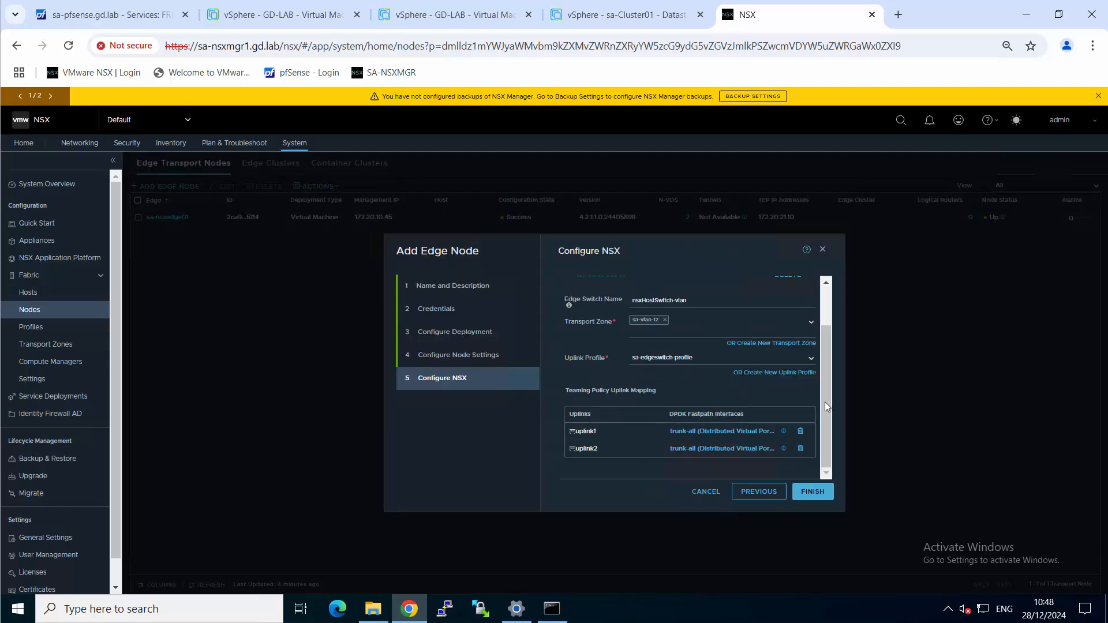
Reopen the nsxHostSwitch-overlay settings and replace its uplink1 interface with the trunk-all distributed port group
{"action": "left_click_drag", "start_coordinate": [831, 397], "coordinate": [618, 344]}
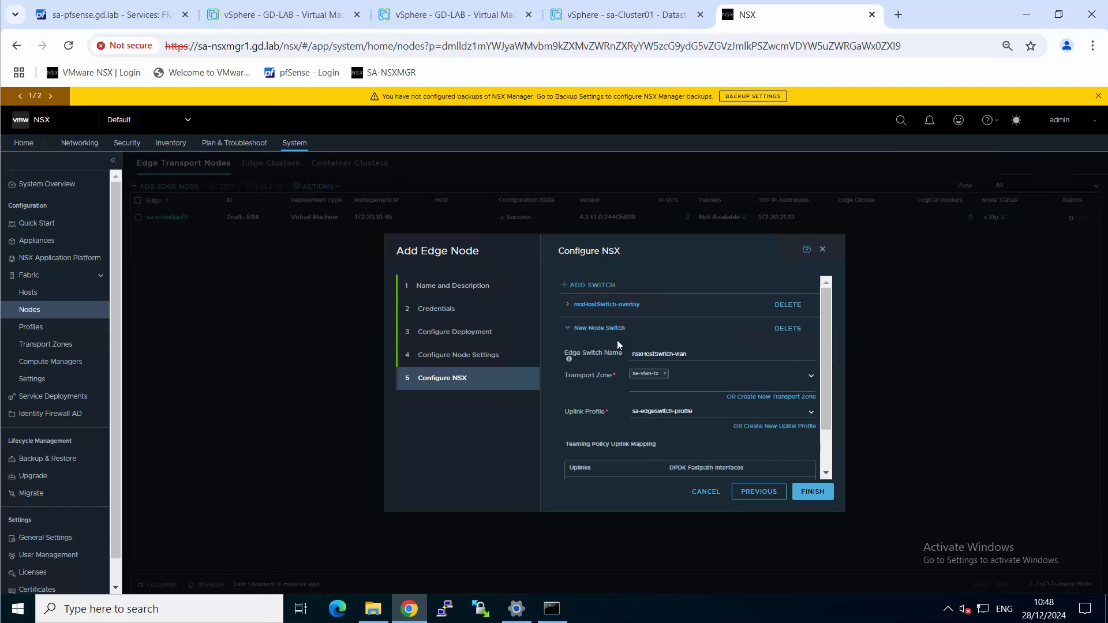
{"action": "left_click", "coordinate": [566, 306]}
{"action": "scroll", "coordinate": [669, 363], "scroll_direction": "down", "scroll_amount": 5}
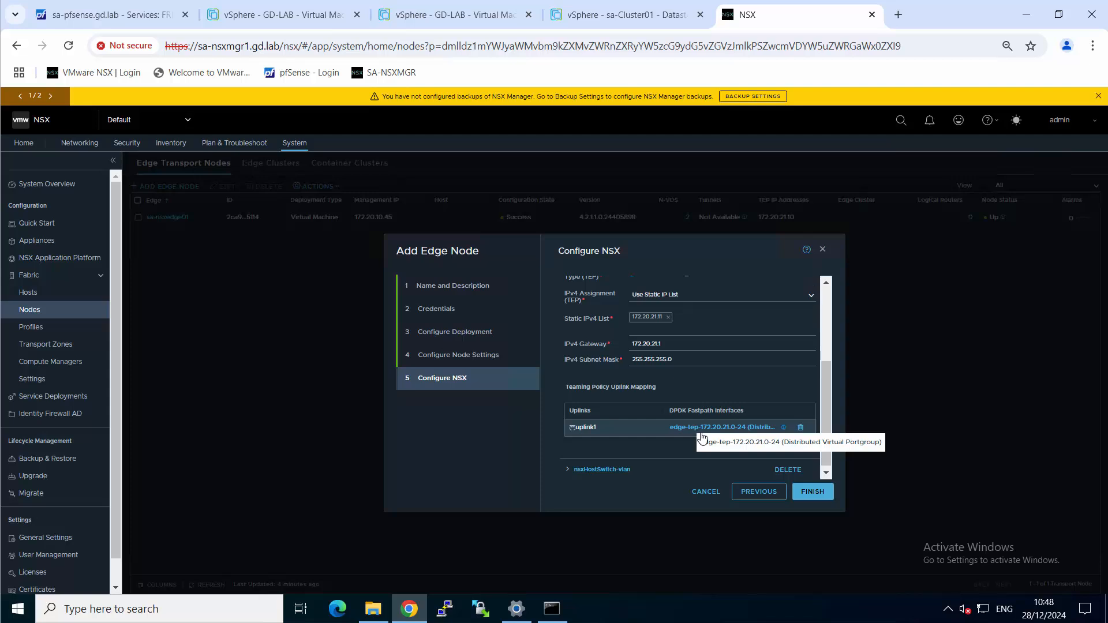
{"action": "left_click", "coordinate": [800, 427]}
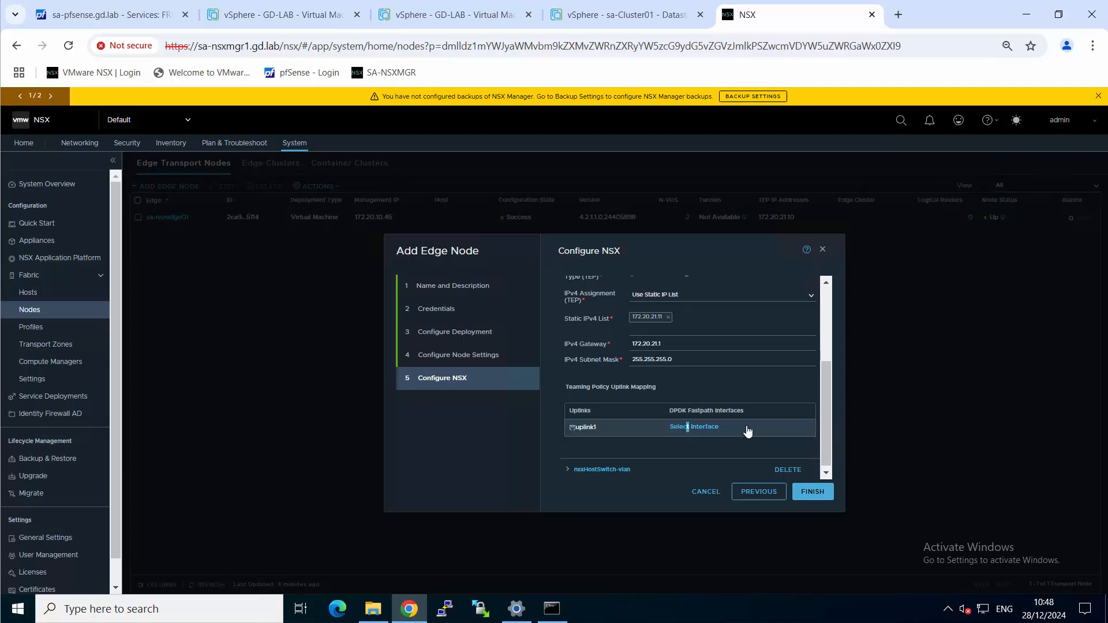
{"action": "left_click", "coordinate": [704, 427]}
{"action": "left_click", "coordinate": [684, 335]}
{"action": "type", "text": "tru"}
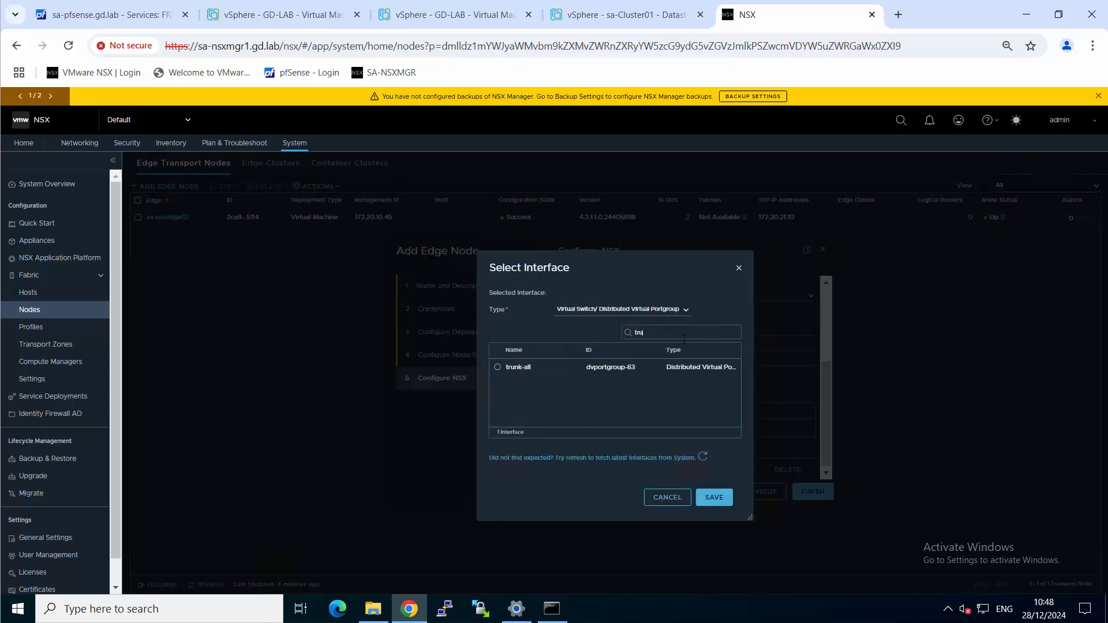
{"action": "type", "text": "nk"}
{"action": "left_click", "coordinate": [498, 367]}
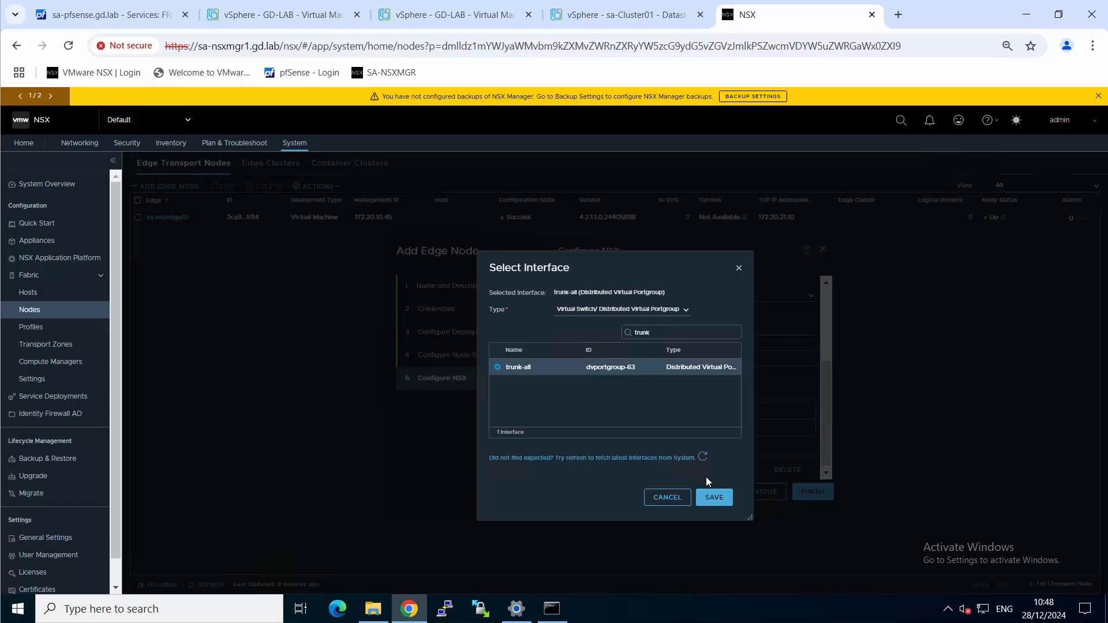
{"action": "left_click", "coordinate": [713, 496]}
Review the overlay switch settings and finish the wizard to deploy the second edge node
{"action": "scroll", "coordinate": [820, 386], "scroll_direction": "up", "scroll_amount": 5}
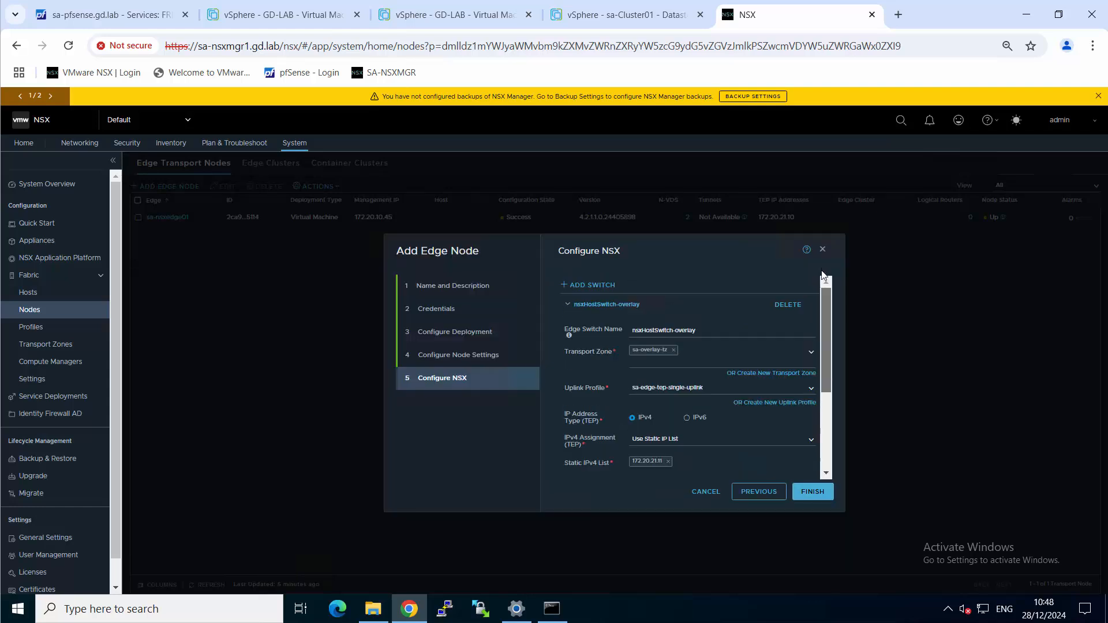
{"action": "scroll", "coordinate": [823, 276], "scroll_direction": "down", "scroll_amount": 3}
{"action": "left_click", "coordinate": [812, 491]}
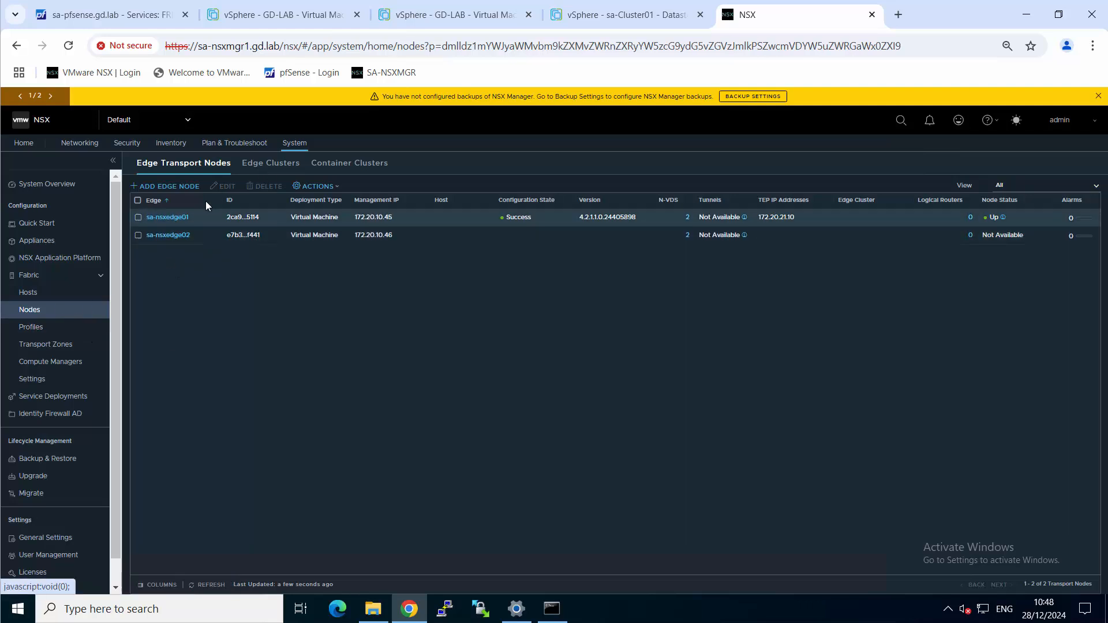
Examine the transport VLAN and teaming settings of the sa-edge-tep-single-uplink profile, leaving the teamings unmodified
{"action": "left_click", "coordinate": [81, 331]}
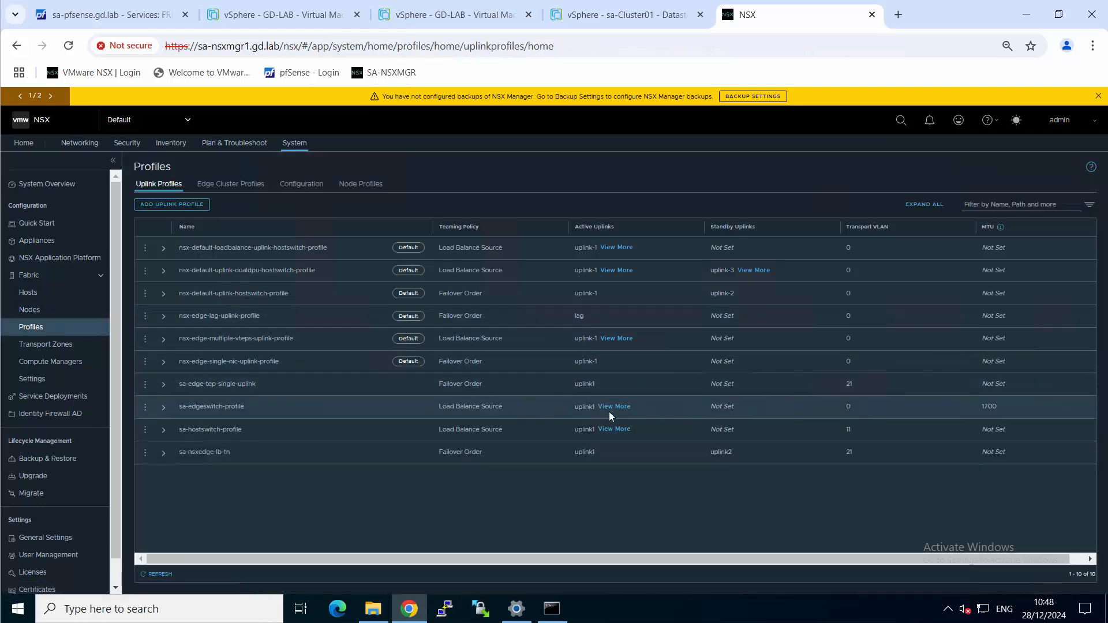
{"action": "left_click", "coordinate": [163, 385]}
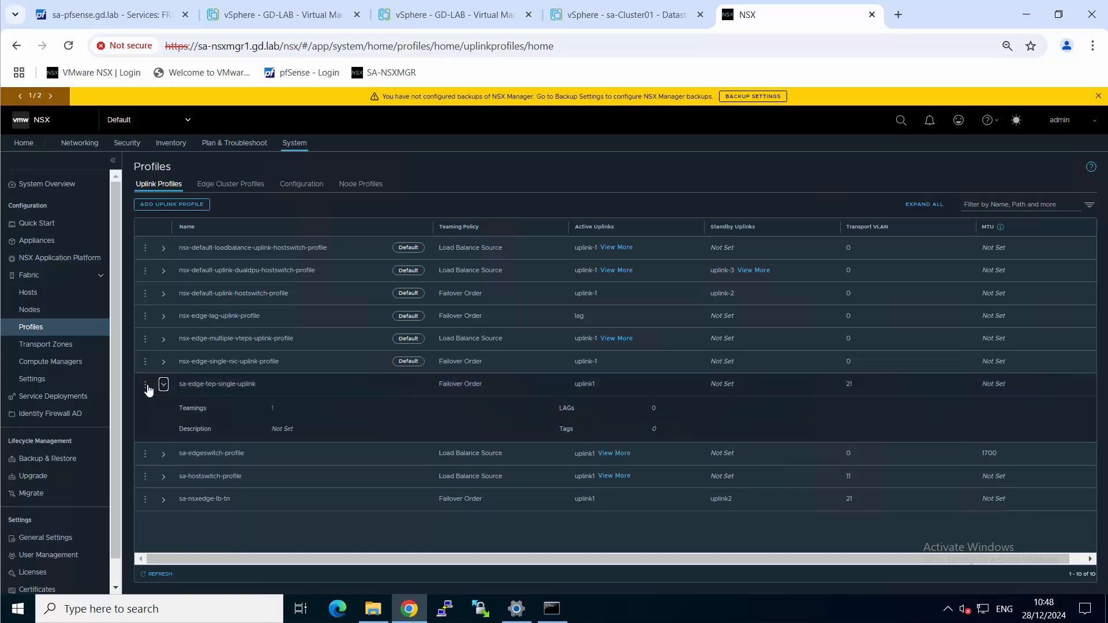
{"action": "left_click", "coordinate": [145, 383]}
{"action": "left_click", "coordinate": [172, 374]}
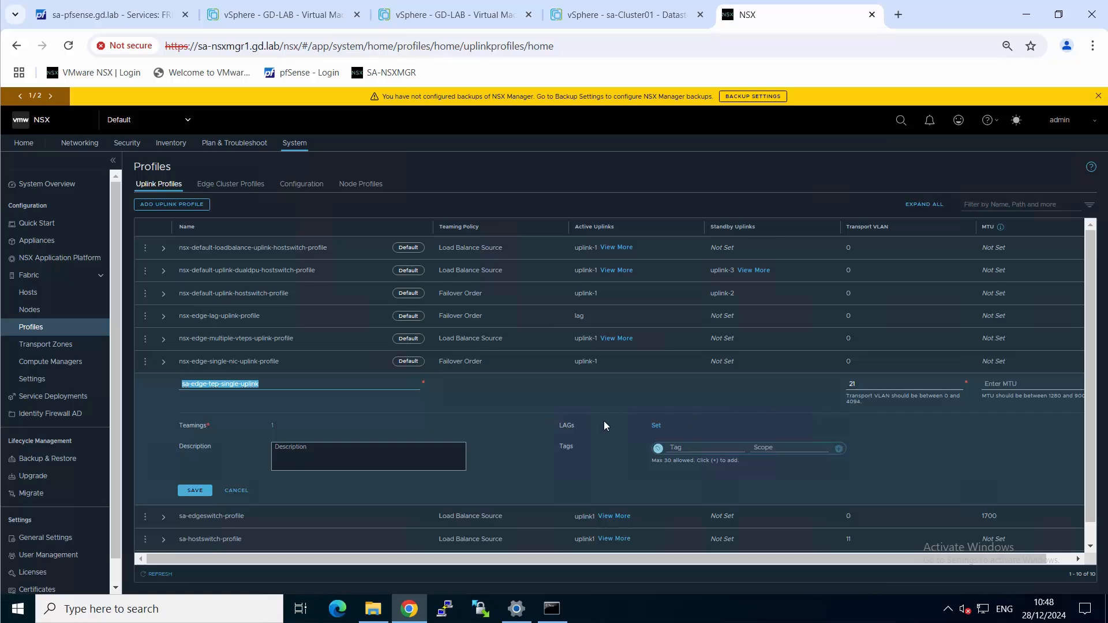
{"action": "left_click", "coordinate": [294, 384]}
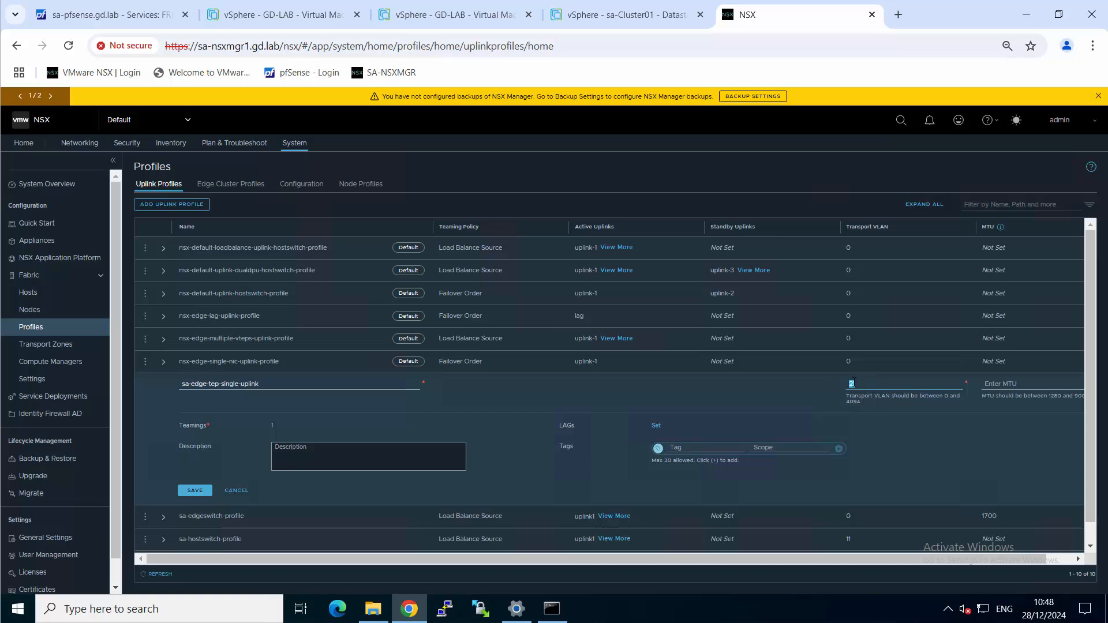
{"action": "left_click", "coordinate": [894, 427]}
{"action": "left_click", "coordinate": [274, 426]}
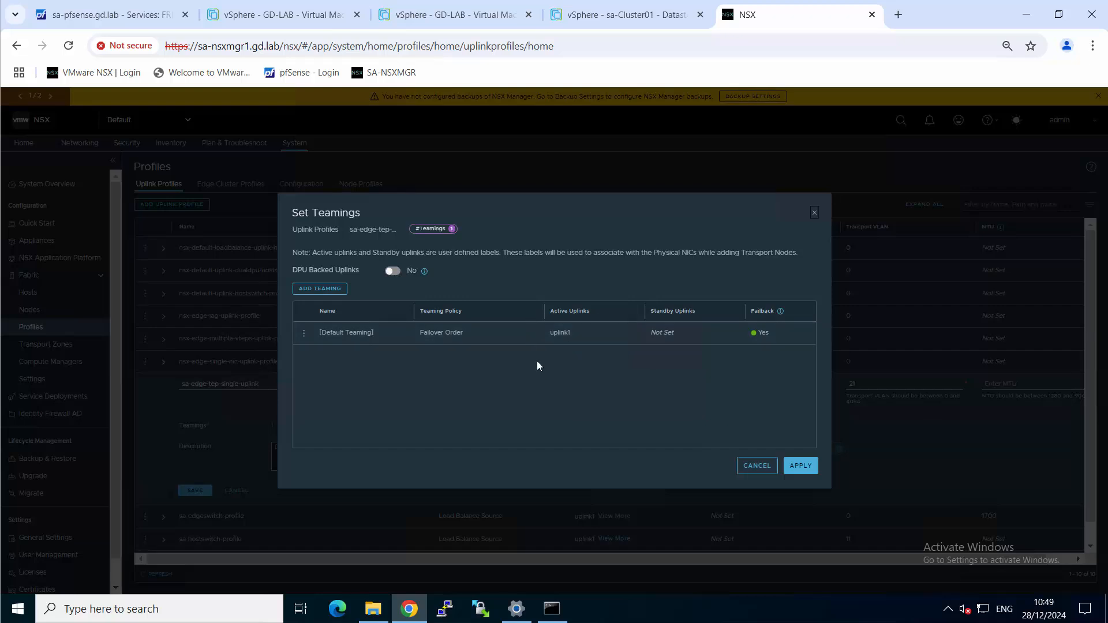
{"action": "left_click", "coordinate": [740, 467]}
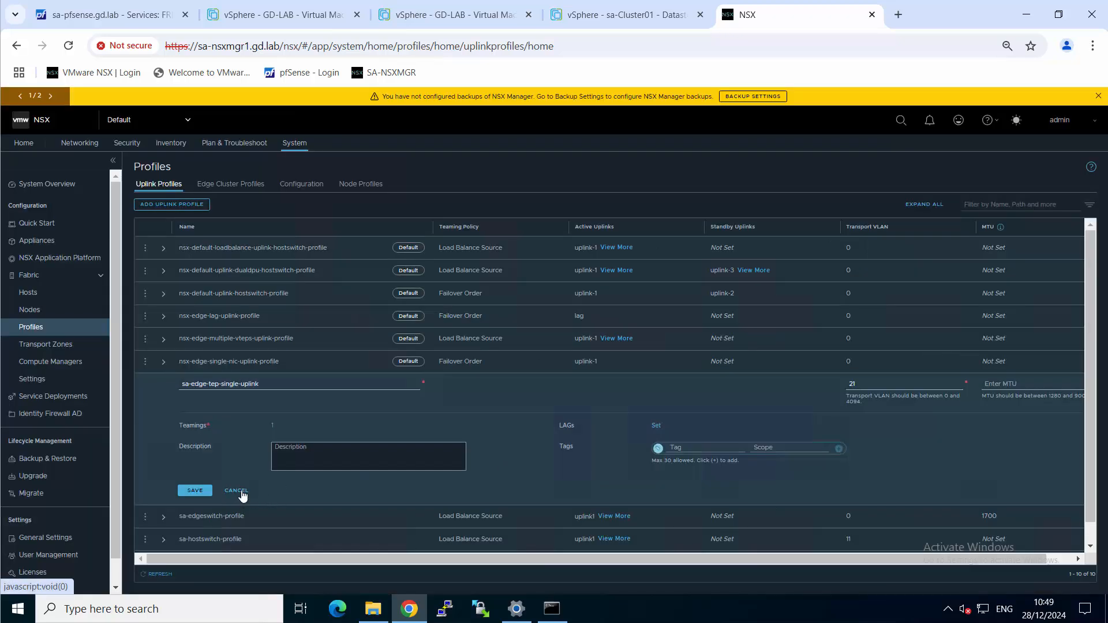
Discard the sa-edge-tep-single-uplink edit and examine the default teaming policy and active uplinks of sa-edgeswitch-profile
{"action": "left_click", "coordinate": [237, 491]}
{"action": "left_click", "coordinate": [163, 384]}
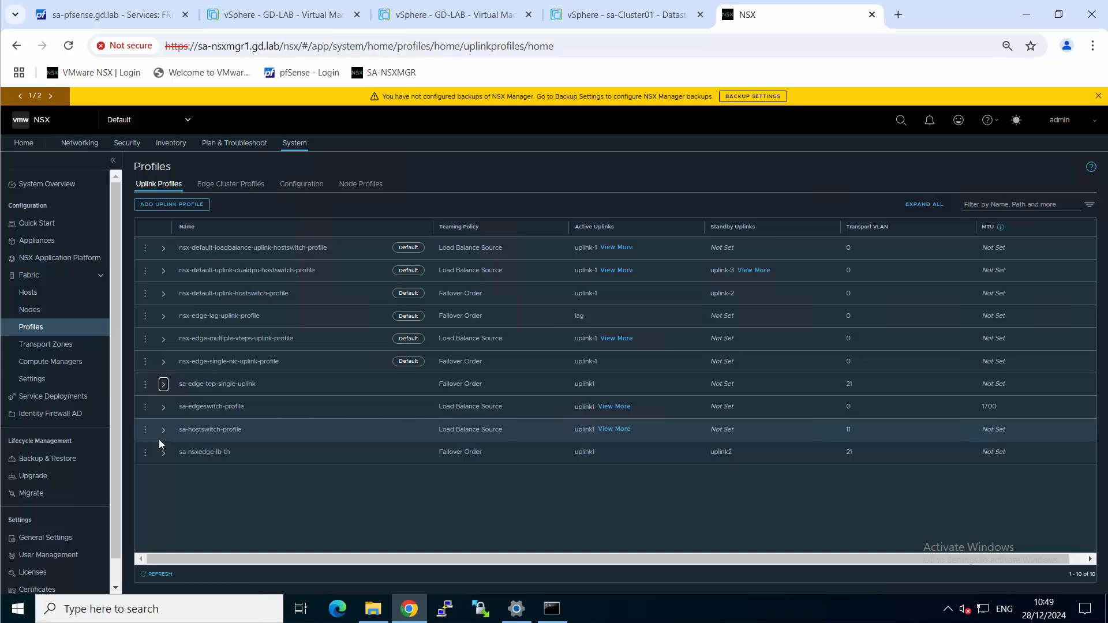
{"action": "left_click", "coordinate": [163, 408]}
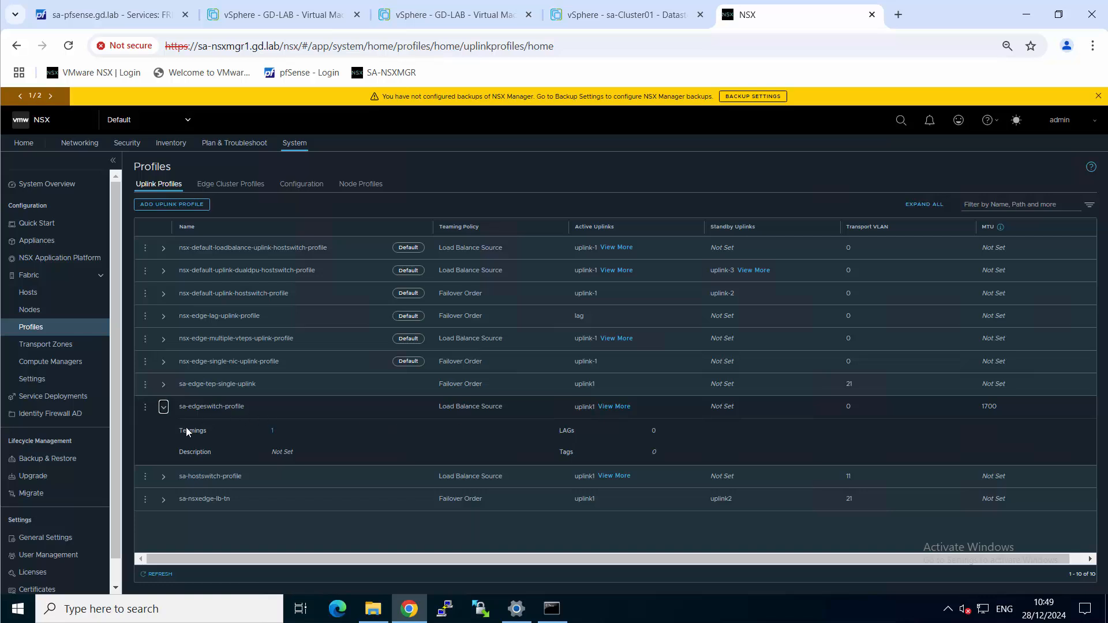
{"action": "left_click", "coordinate": [271, 430]}
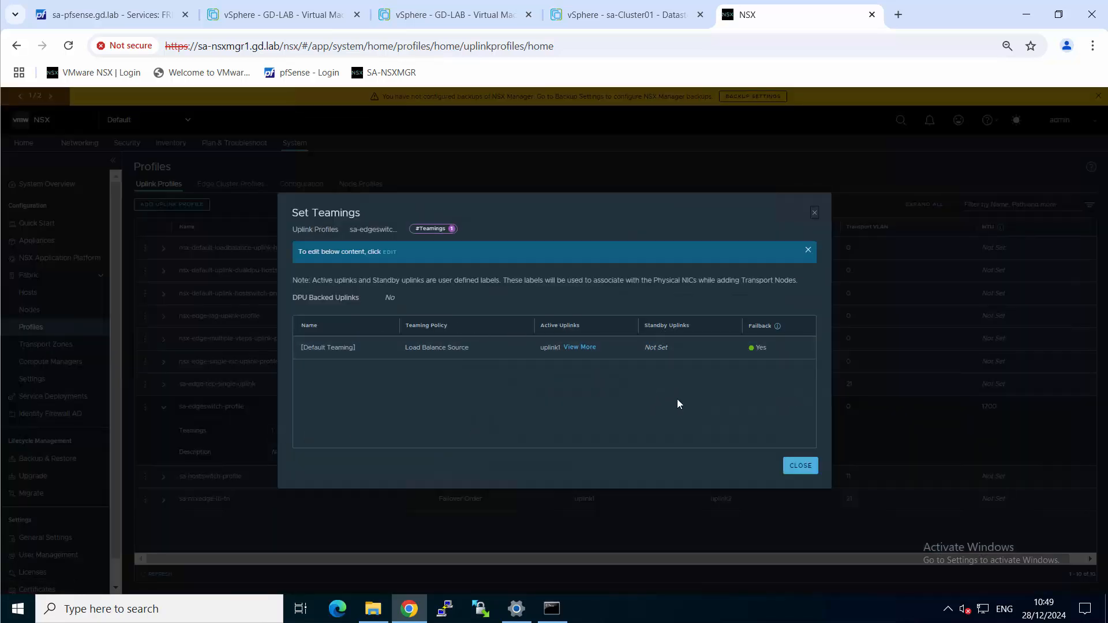
{"action": "left_click", "coordinate": [590, 348]}
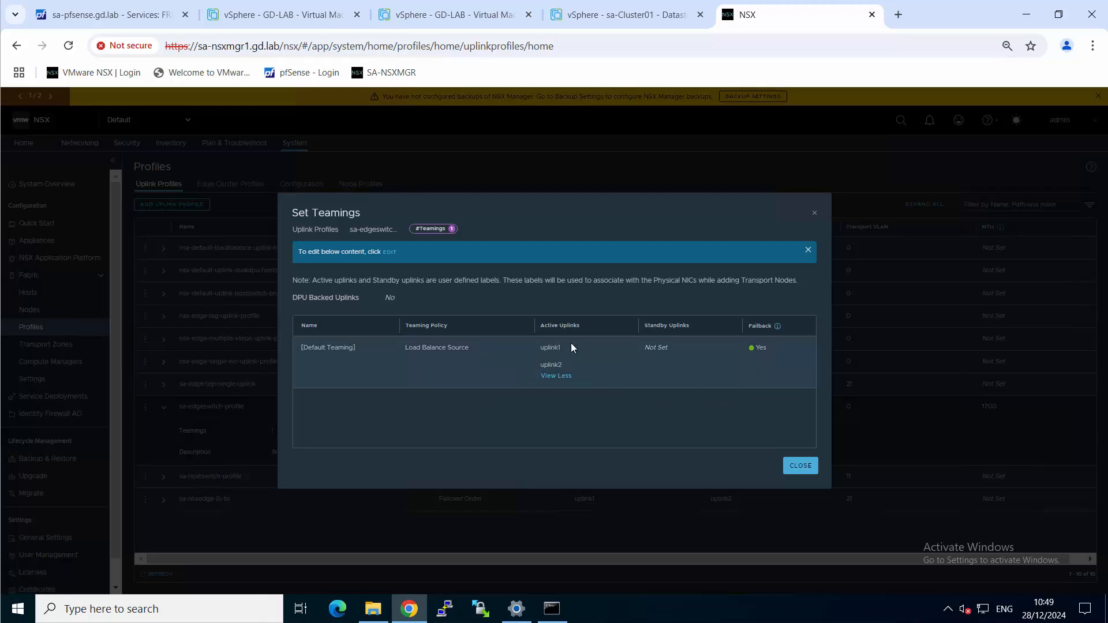
{"action": "left_click_drag", "start_coordinate": [414, 350], "coordinate": [539, 346]}
{"action": "left_click", "coordinate": [806, 471]}
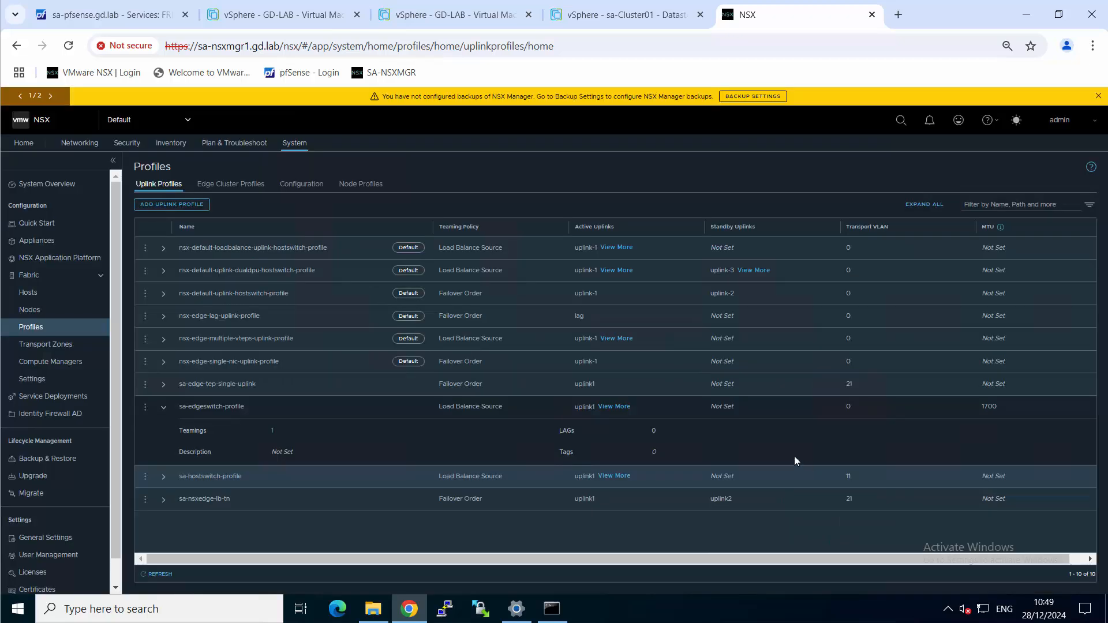
{"action": "left_click", "coordinate": [164, 408]}
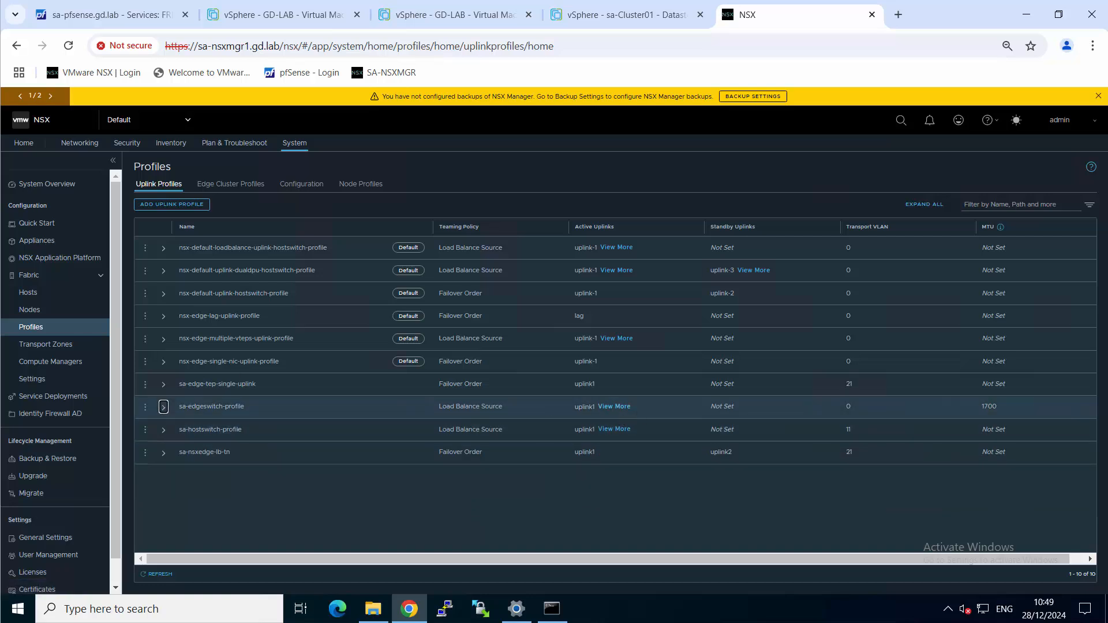
Check the deployment of sa-nsxedge02 in the vSphere tasks and in the refreshed NSX edge transport node list
{"action": "left_click", "coordinate": [40, 313]}
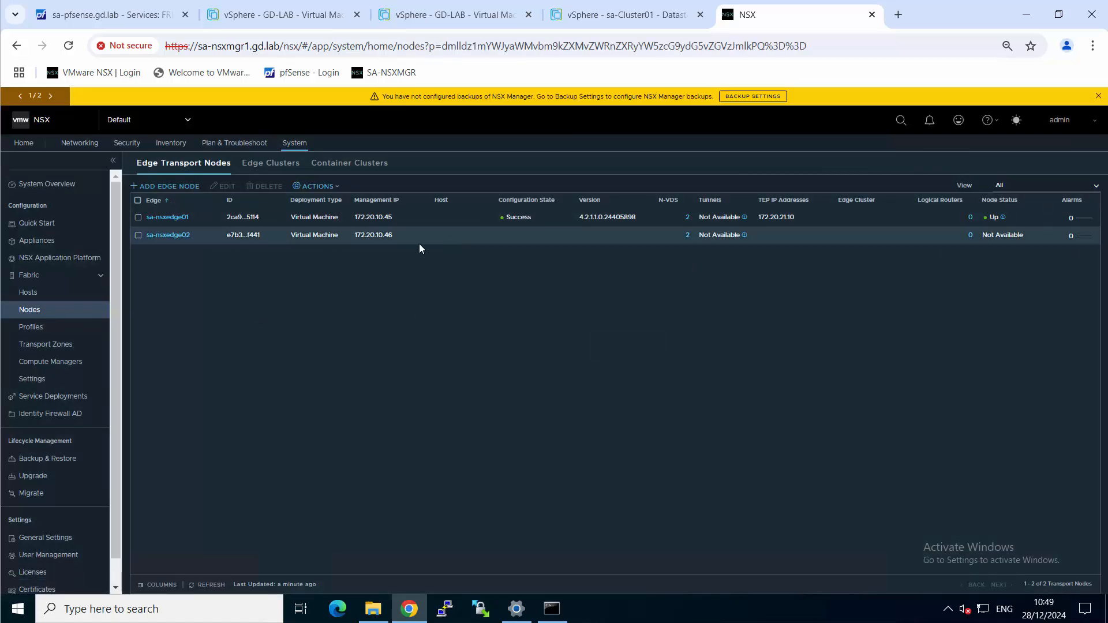
{"action": "left_click", "coordinate": [632, 14]}
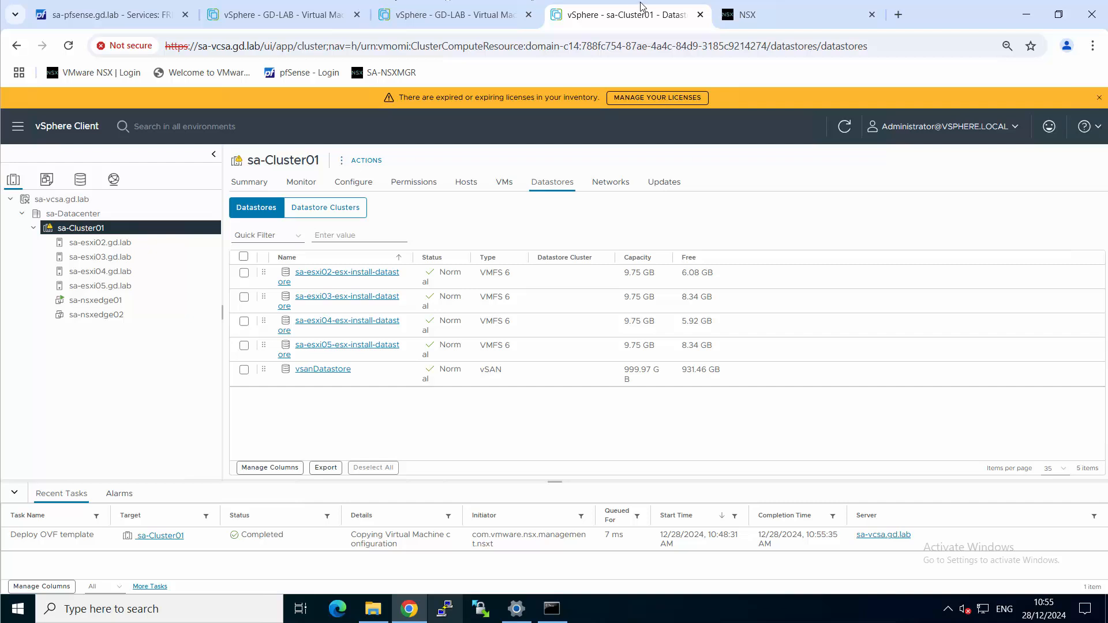
{"action": "left_click", "coordinate": [780, 17]}
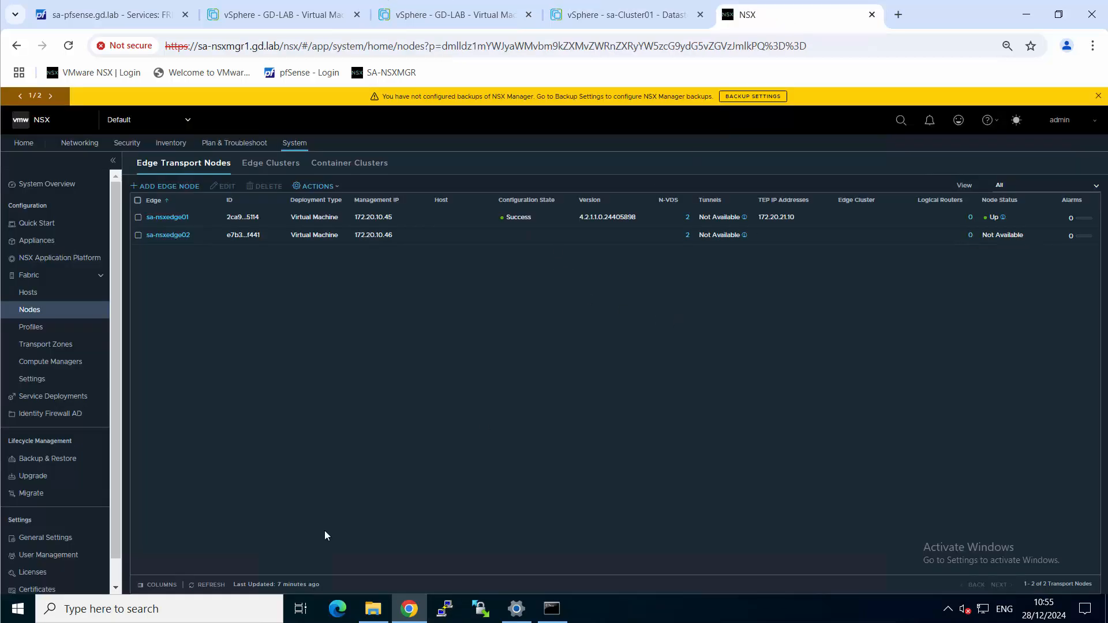
{"action": "left_click", "coordinate": [209, 585]}
{"action": "left_click_drag", "start_coordinate": [574, 200], "coordinate": [598, 200]}
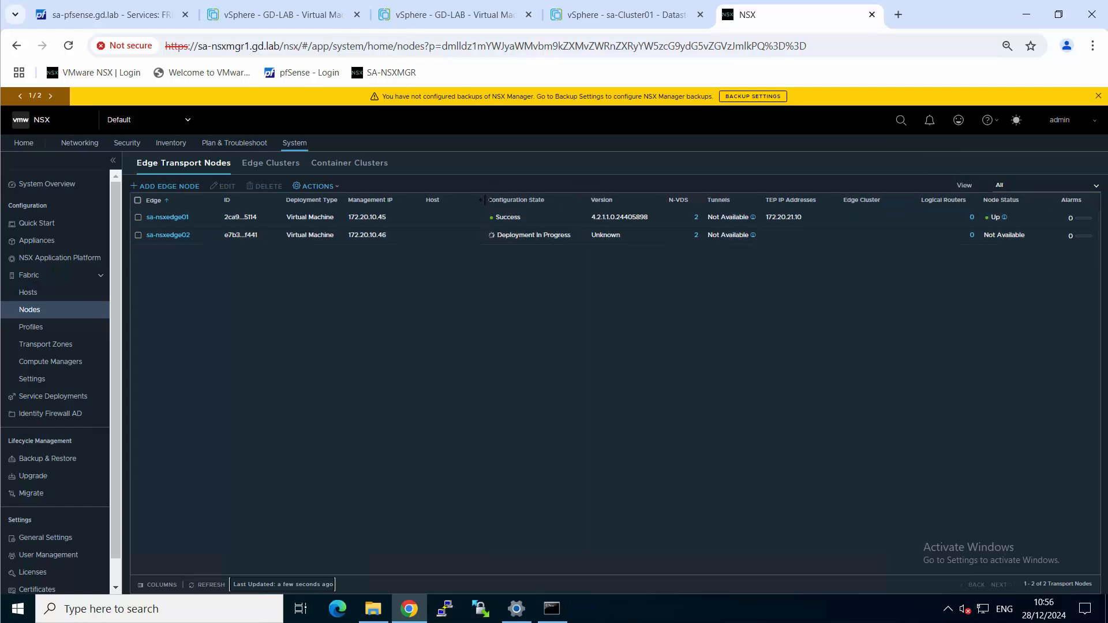
{"action": "left_click_drag", "start_coordinate": [485, 199], "coordinate": [479, 201]}
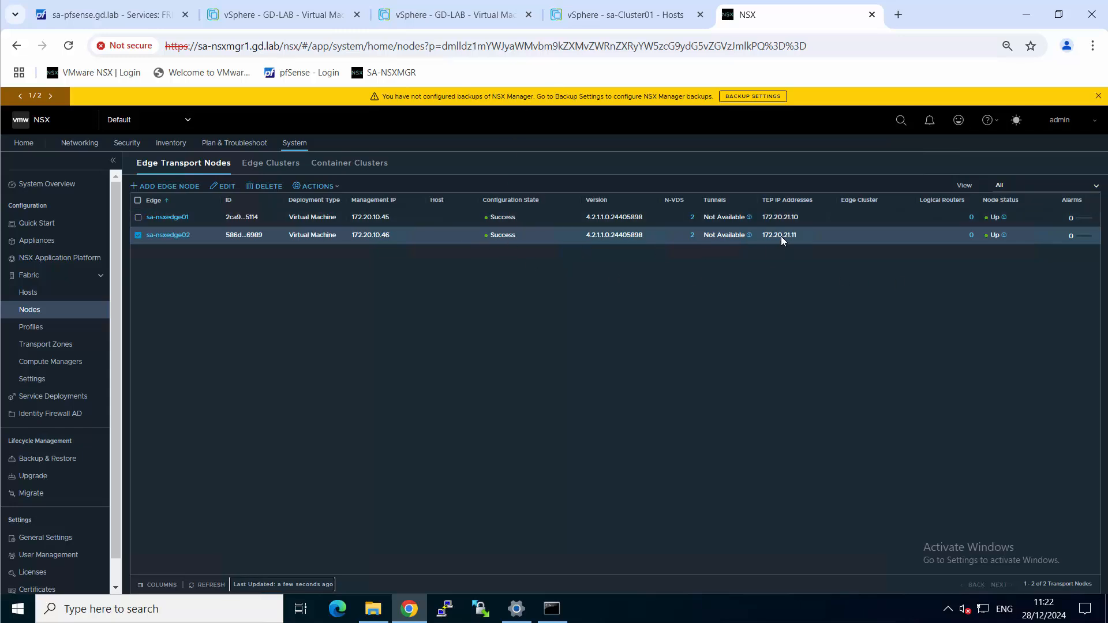
Switch to the vSphere Client and view the summaries of the sa-nsxedge01 and sa-nsxedge02 virtual machines
{"action": "left_click", "coordinate": [622, 17]}
{"action": "left_click", "coordinate": [104, 300]}
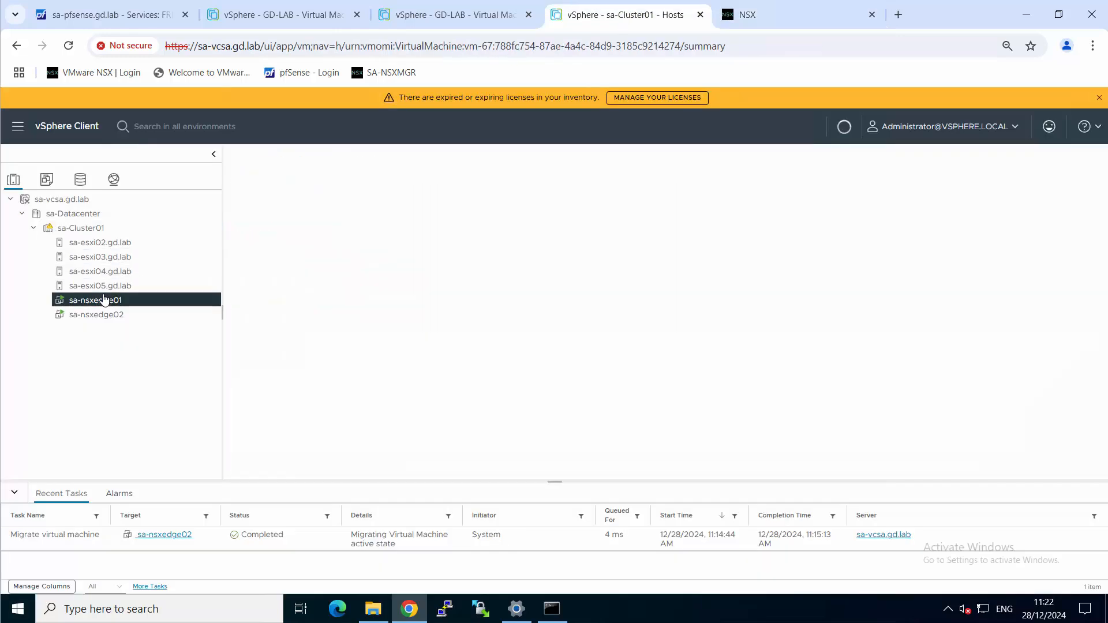
{"action": "left_click", "coordinate": [116, 314]}
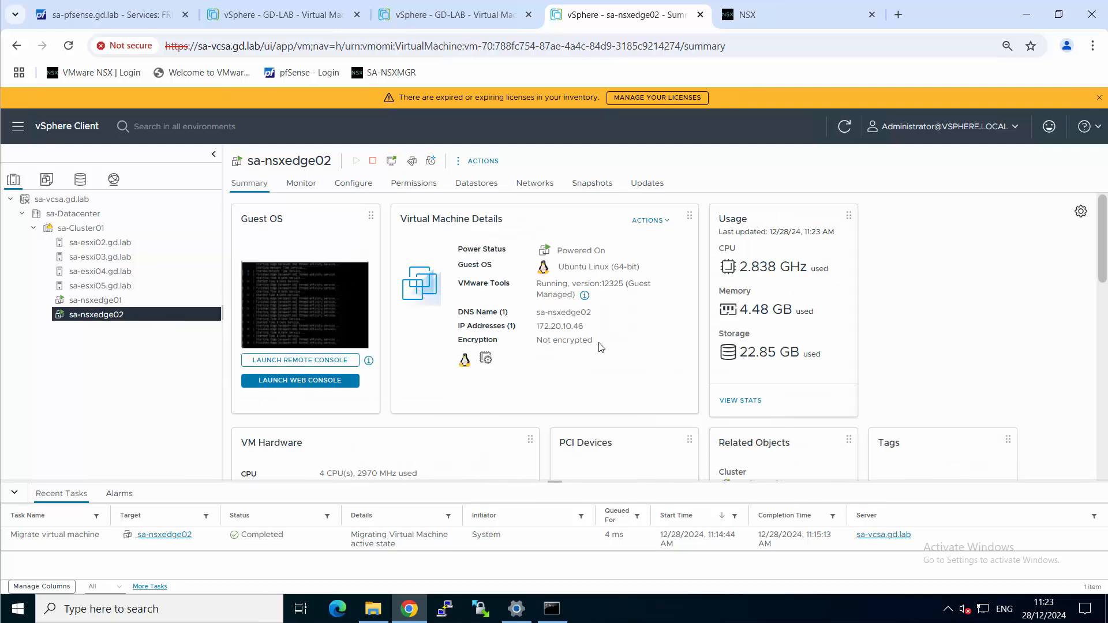
Start a new VM/Host rule on sa-Cluster01 named NSX-Edge-Anti-Affinity with the type Separate Virtual Machines
{"action": "left_click", "coordinate": [81, 228]}
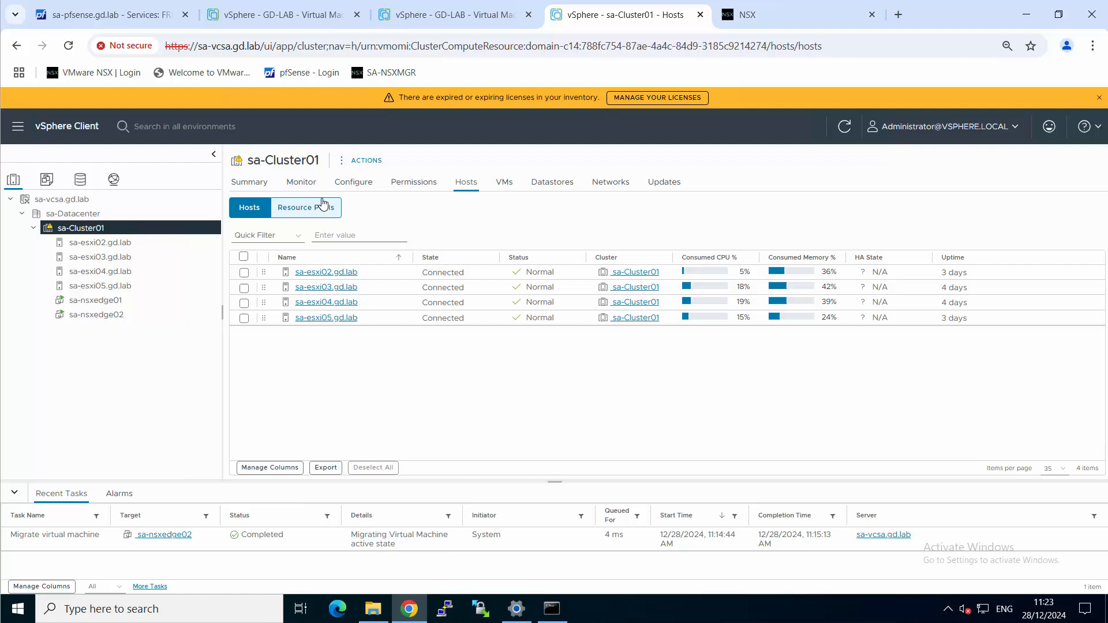
{"action": "left_click", "coordinate": [353, 182]}
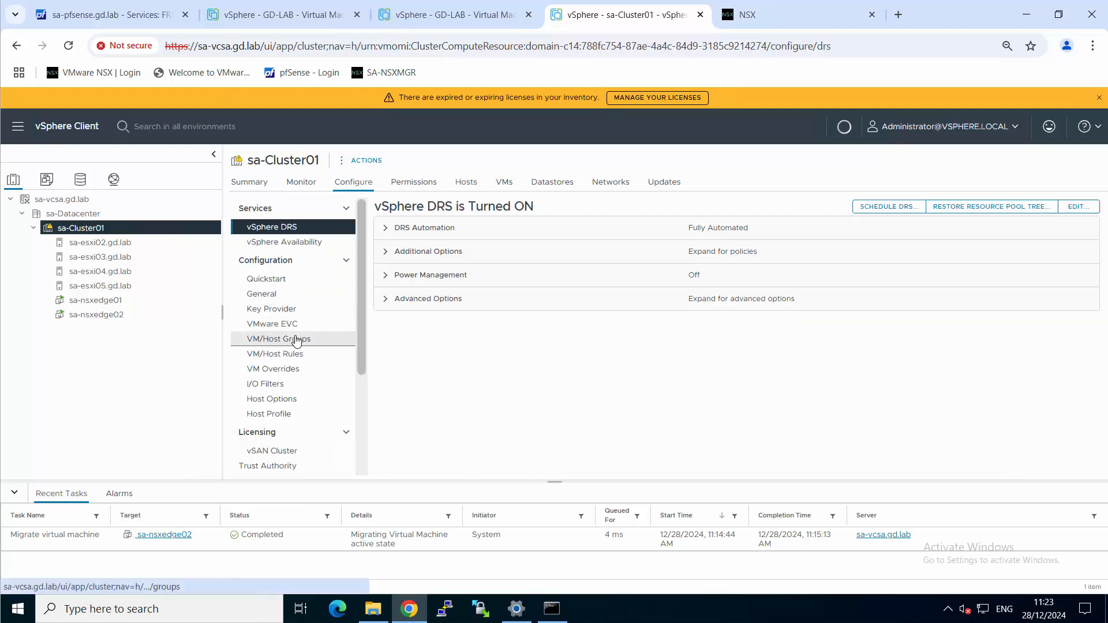
{"action": "left_click", "coordinate": [291, 339]}
{"action": "left_click", "coordinate": [295, 358]}
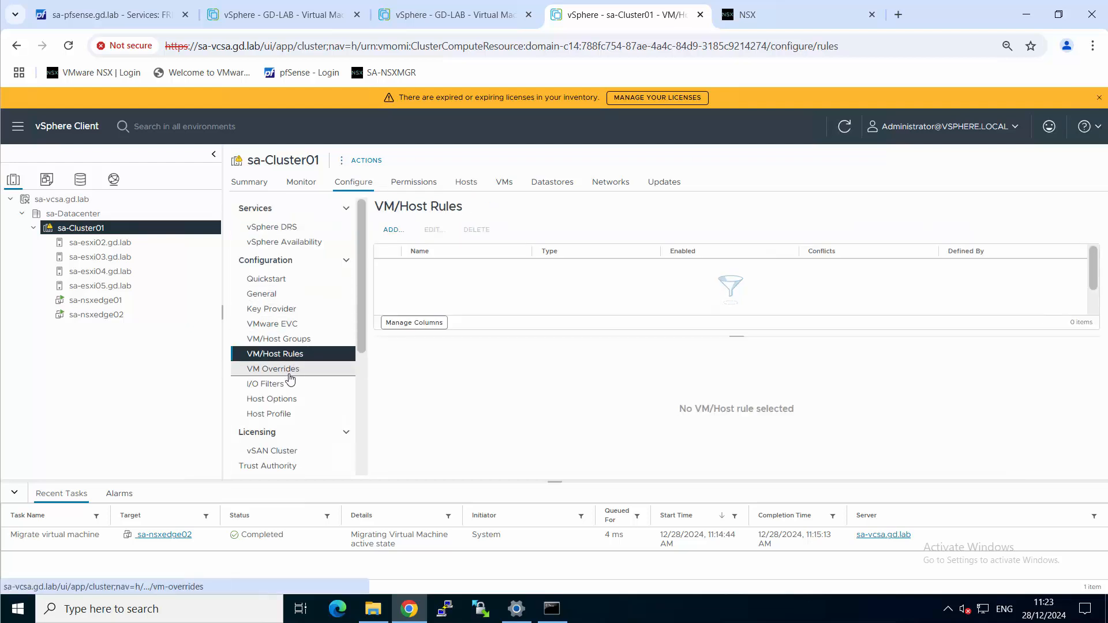
{"action": "left_click", "coordinate": [392, 231]}
{"action": "left_click", "coordinate": [572, 248]}
{"action": "type", "text": "NSD"}
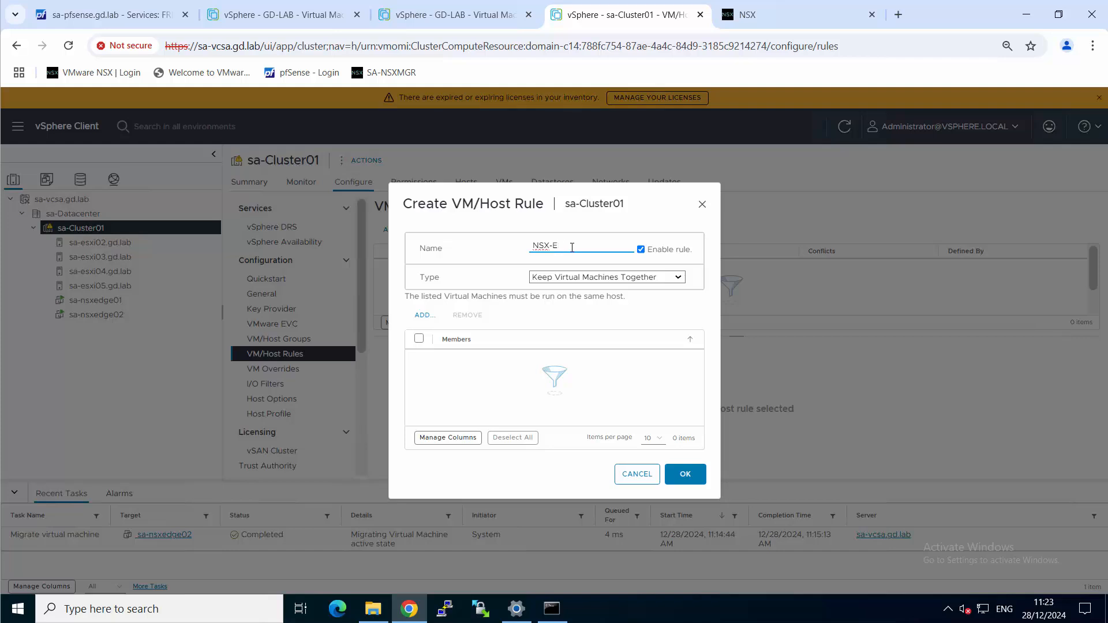
{"action": "type", "text": "dge-Anti-Affinity"}
{"action": "left_click", "coordinate": [591, 277]}
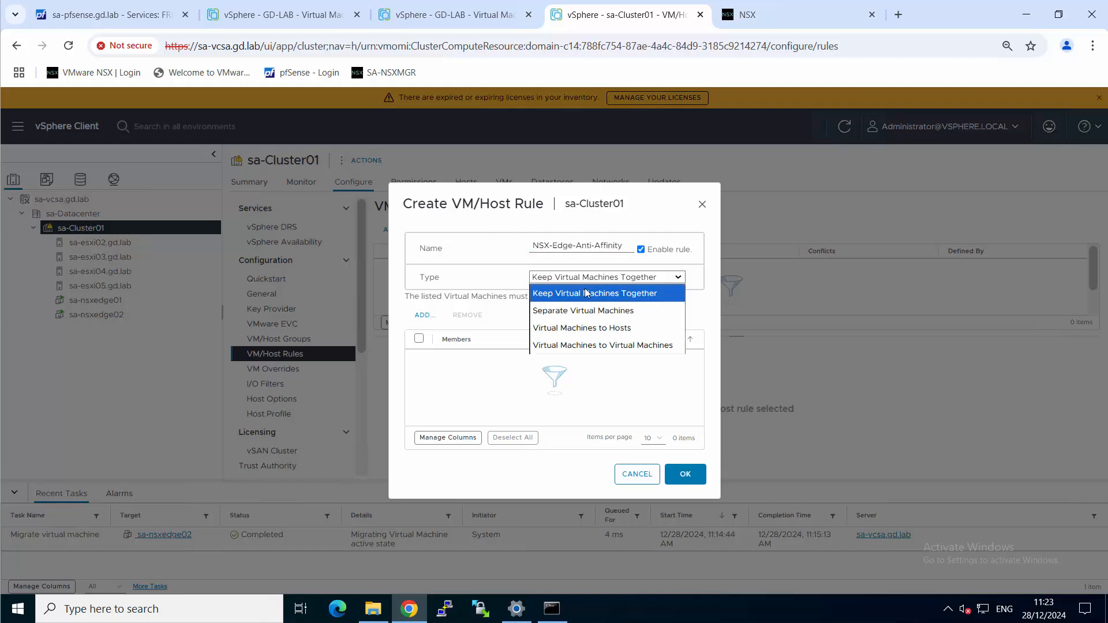
{"action": "left_click", "coordinate": [574, 312]}
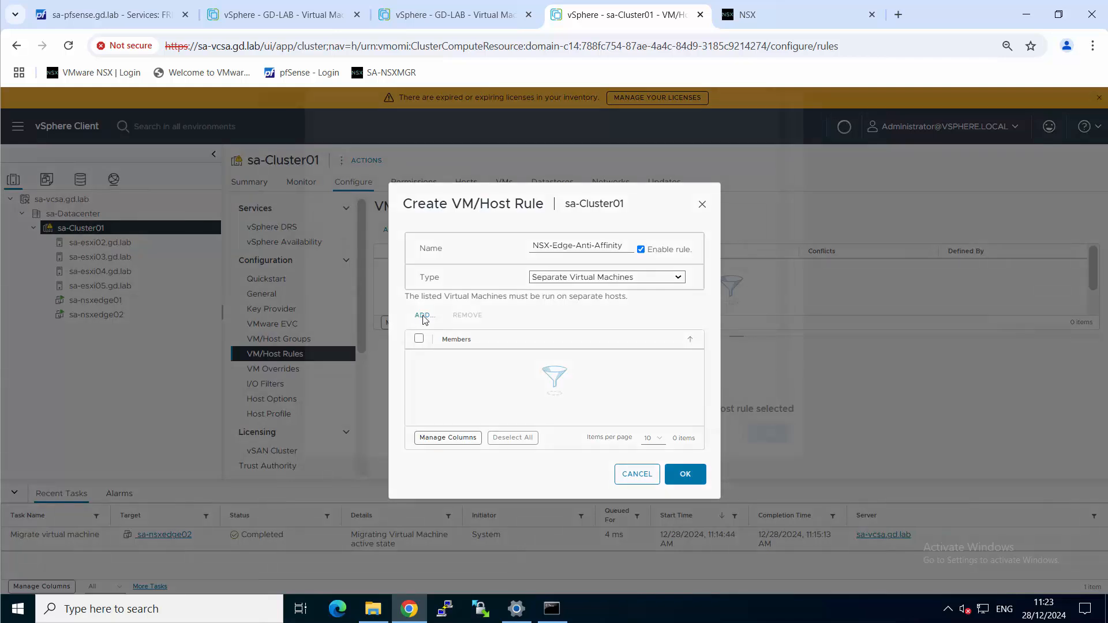
Add sa-nsxedge01 and sa-nsxedge02 as members of the anti-affinity rule and save it
{"action": "left_click", "coordinate": [425, 315]}
{"action": "left_click", "coordinate": [336, 235]}
{"action": "left_click", "coordinate": [335, 259]}
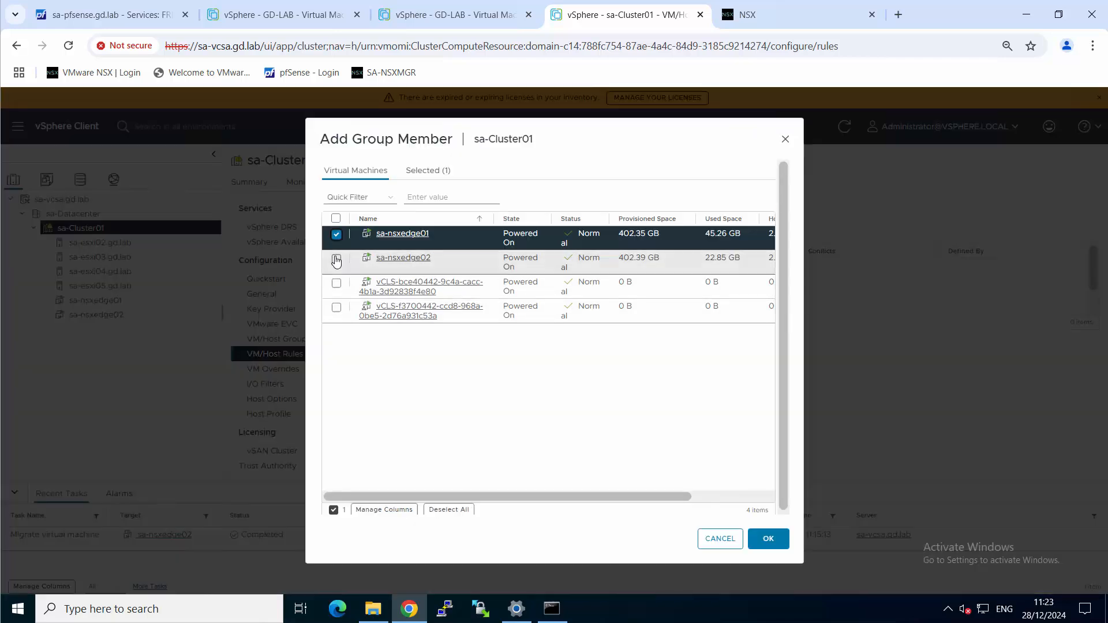
{"action": "left_click", "coordinate": [772, 538]}
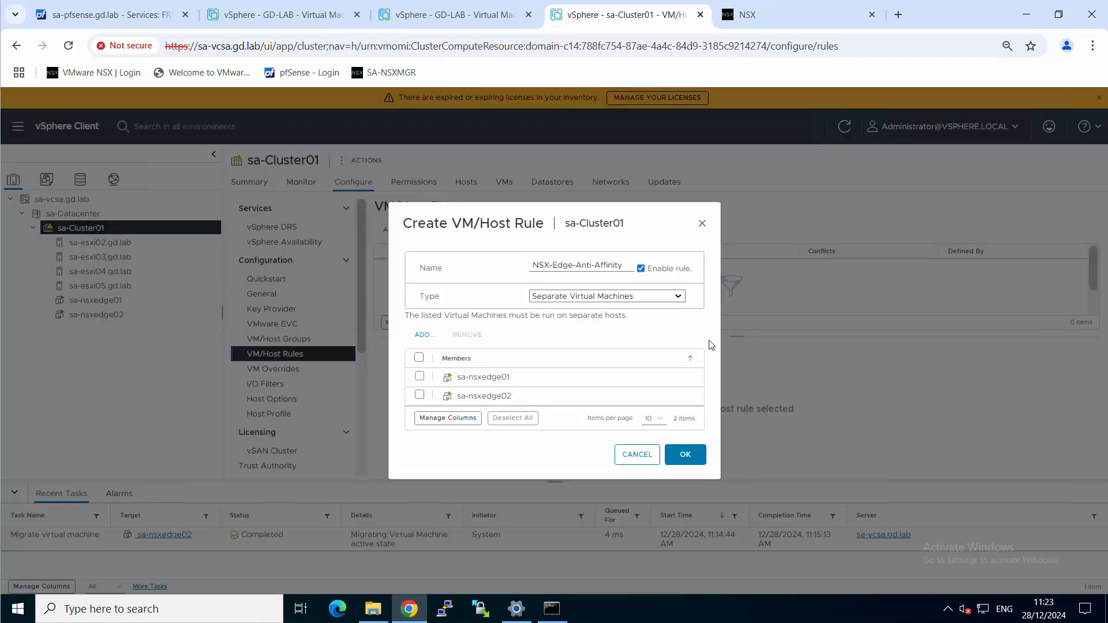
{"action": "left_click", "coordinate": [691, 456]}
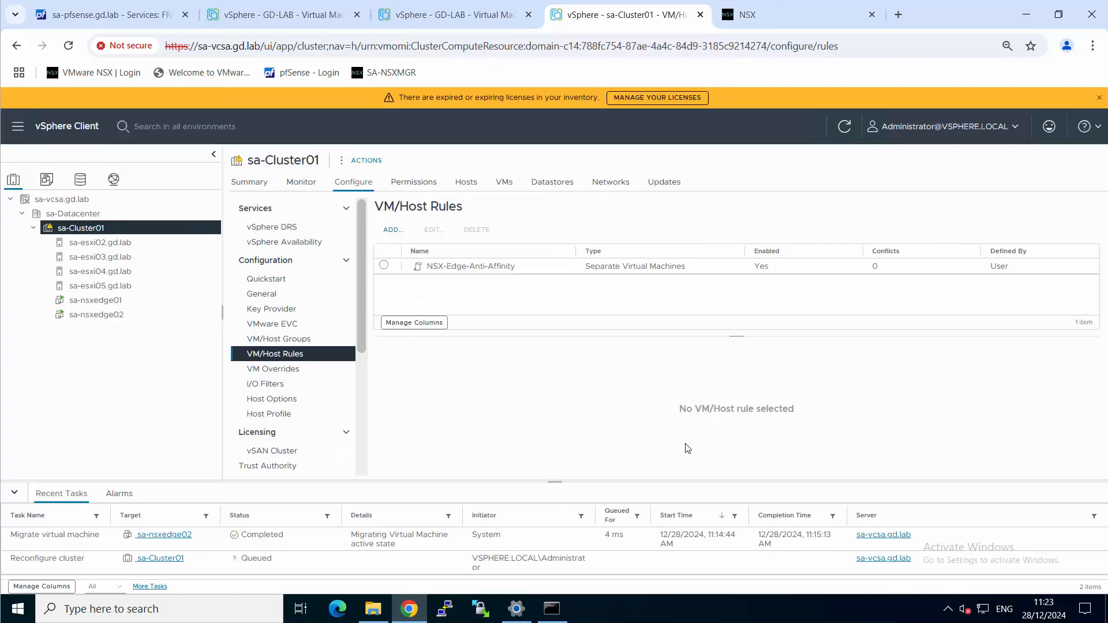
Compare which ESXi hosts the sa-nsxedge01 and sa-nsxedge02 virtual machines run on
{"action": "left_click", "coordinate": [97, 300]}
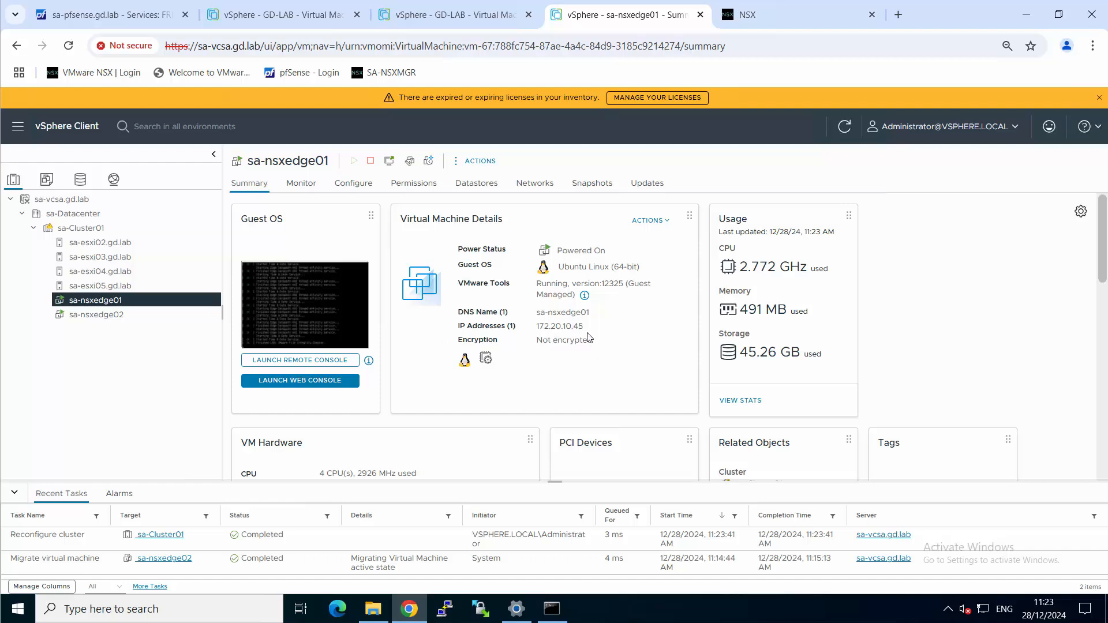
{"action": "scroll", "coordinate": [588, 337], "scroll_direction": "down", "scroll_amount": 3}
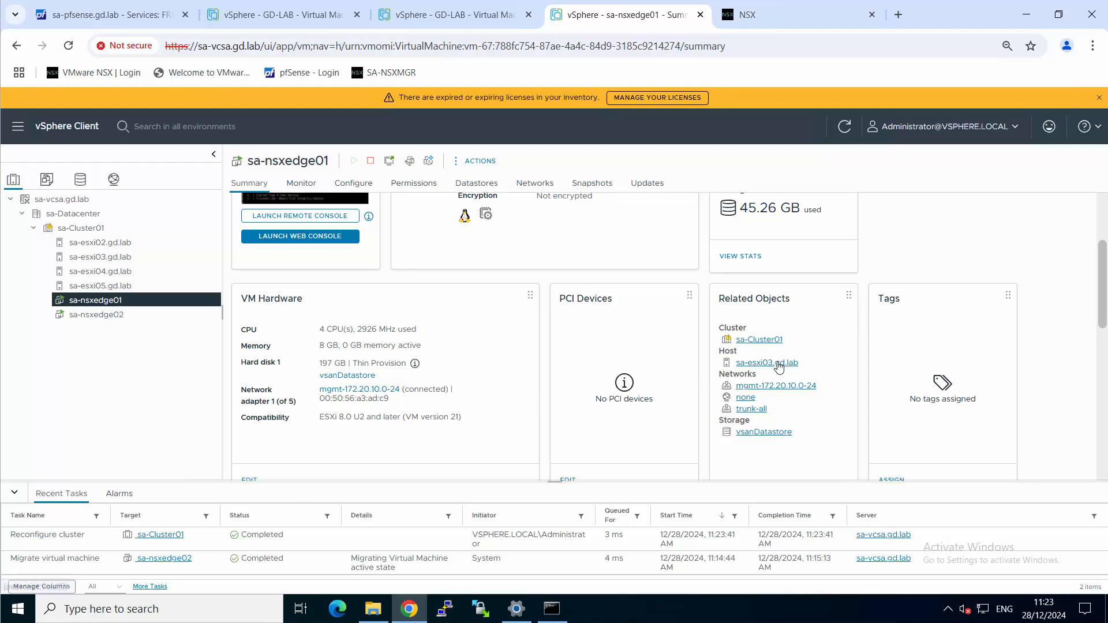
{"action": "left_click", "coordinate": [112, 315]}
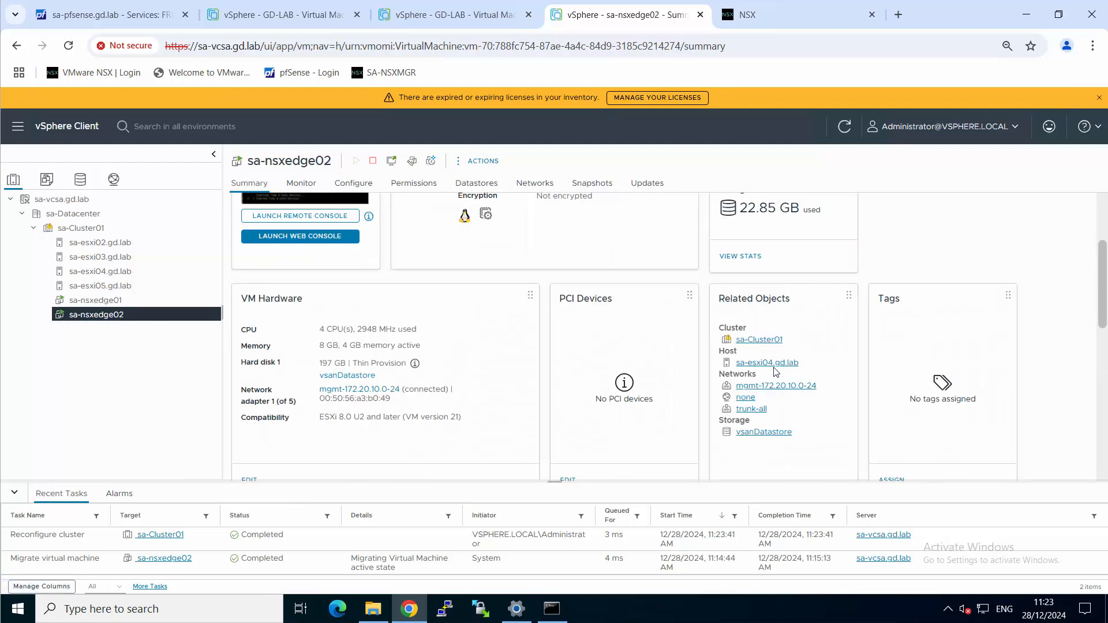